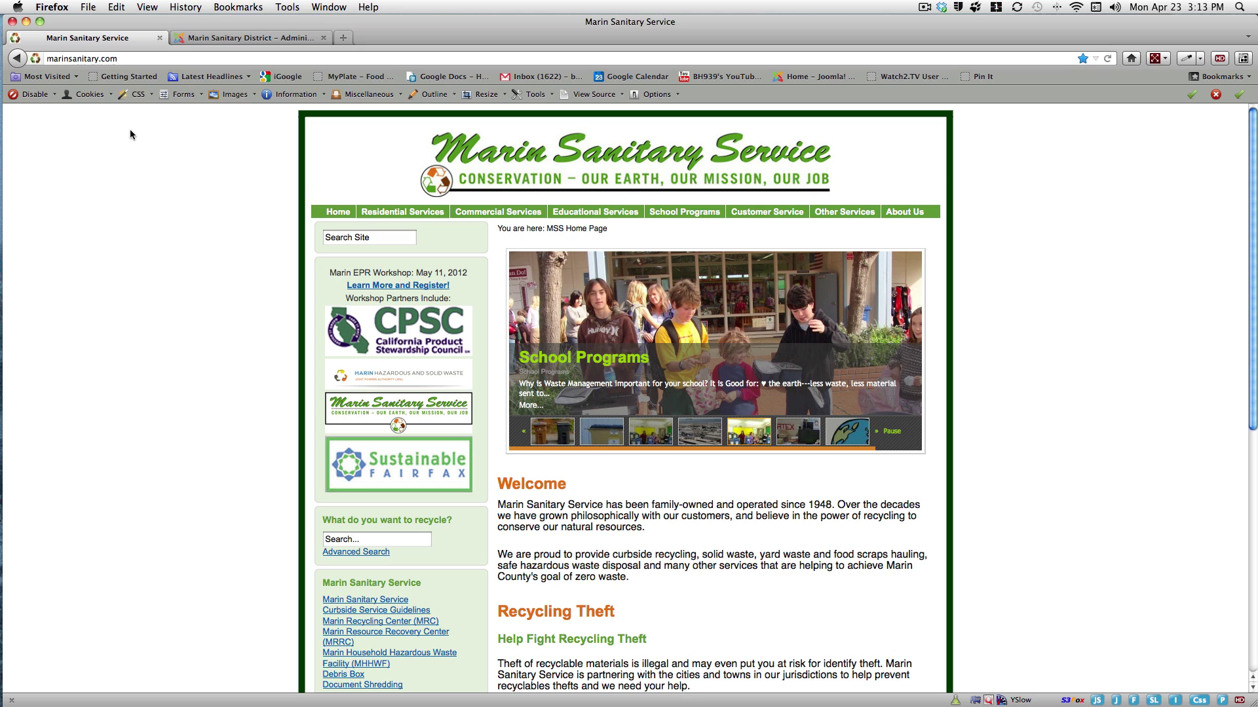
Append /administrator to marinsanitary.com in Firefox's address bar
{"action": "left_click", "coordinate": [128, 58]}
{"action": "left_click", "coordinate": [129, 59]}
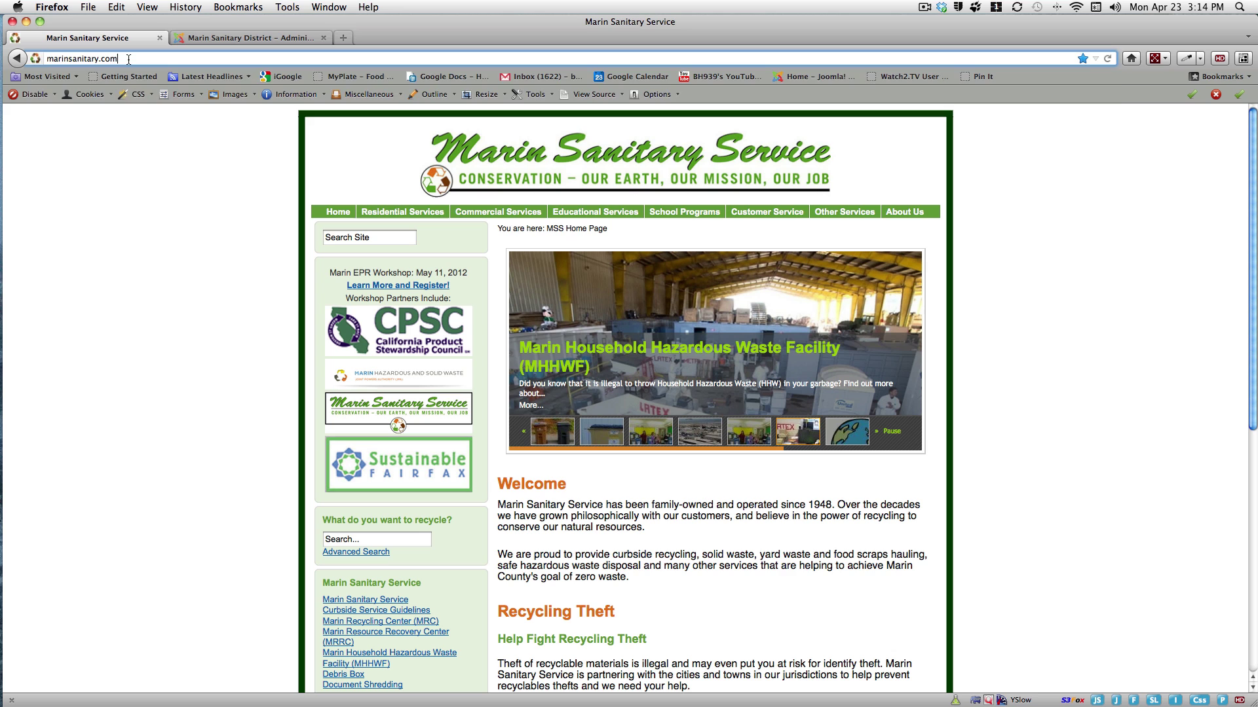
{"action": "type", "text": "/admin"}
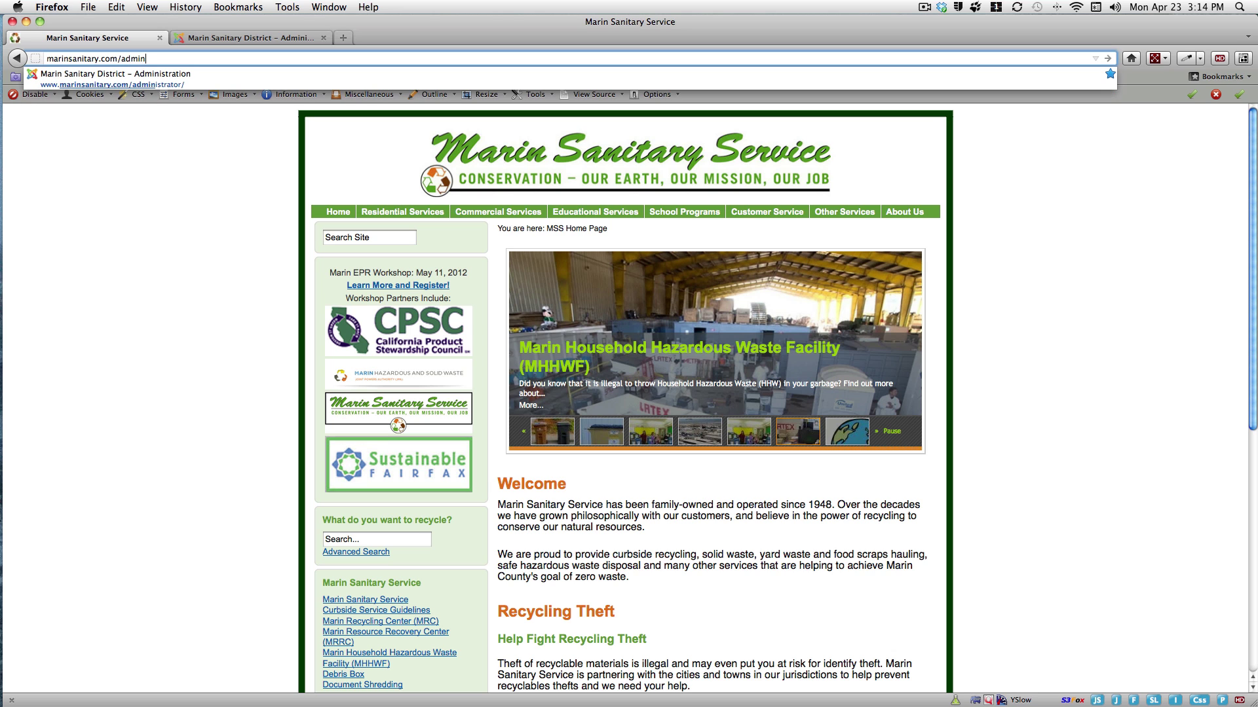
{"action": "type", "text": "istrat"}
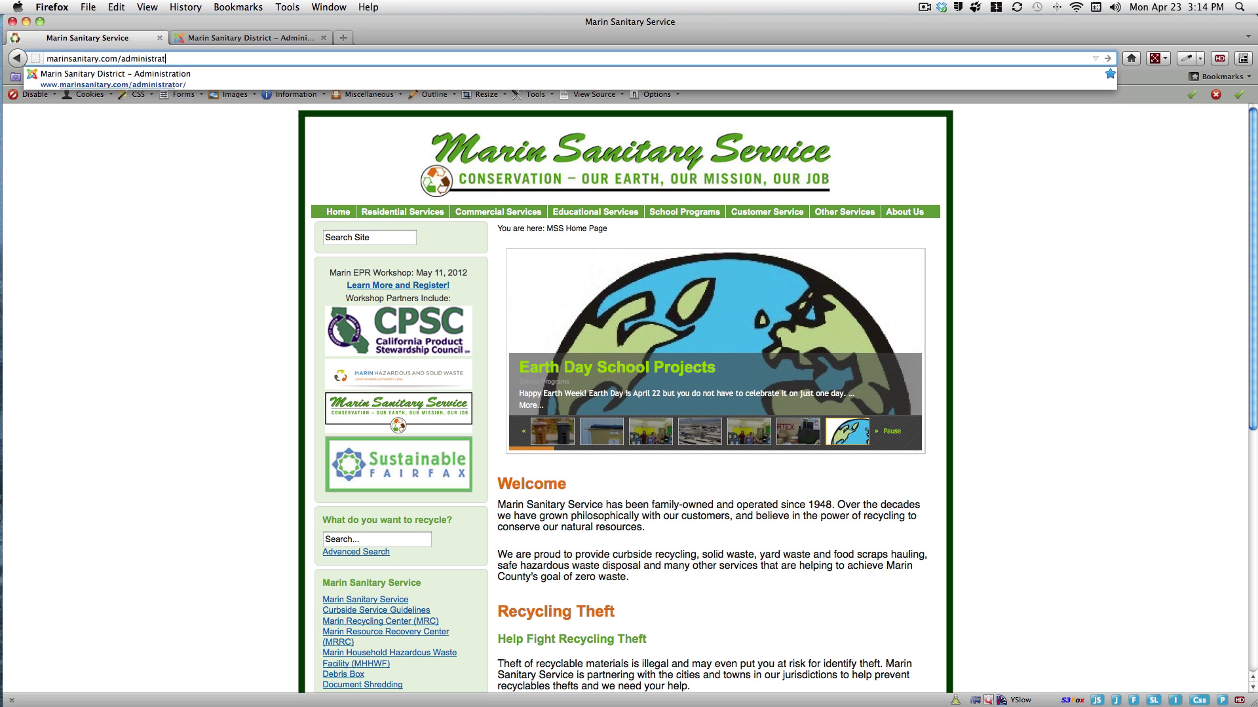
{"action": "type", "text": "or"}
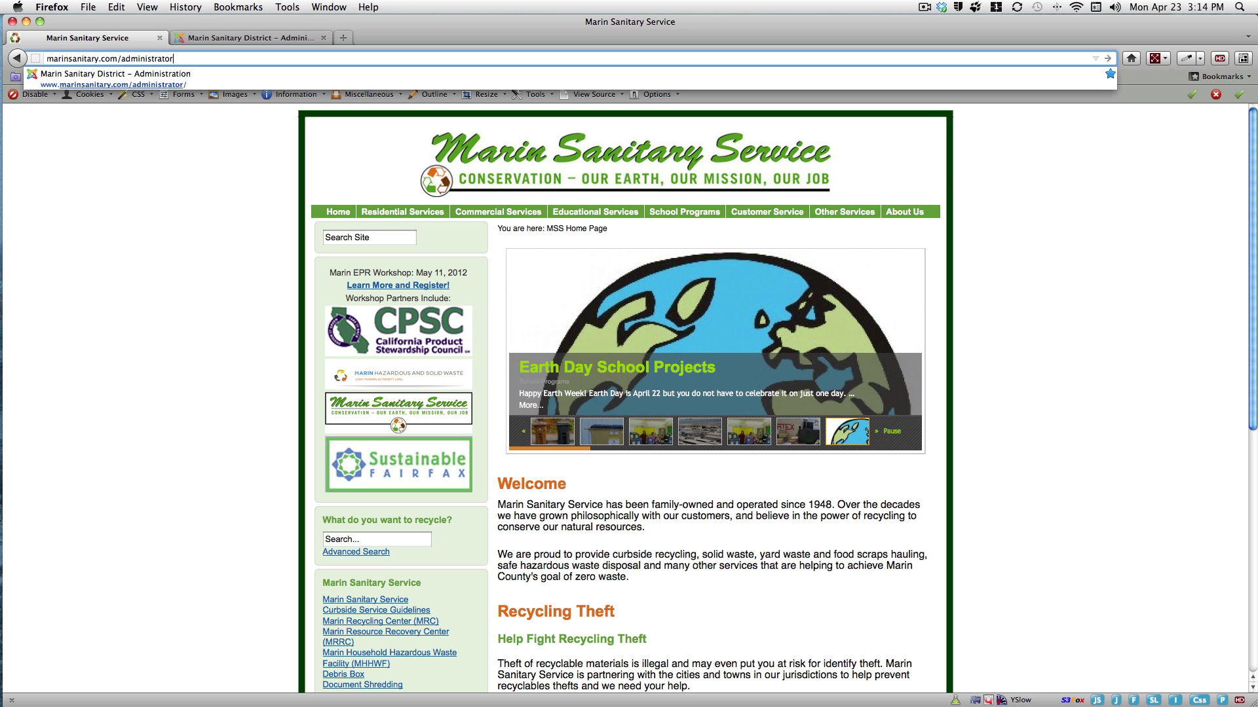
Load the Marin Sanitary District Administration control panel from the address-bar suggestion
{"action": "left_click", "coordinate": [131, 76]}
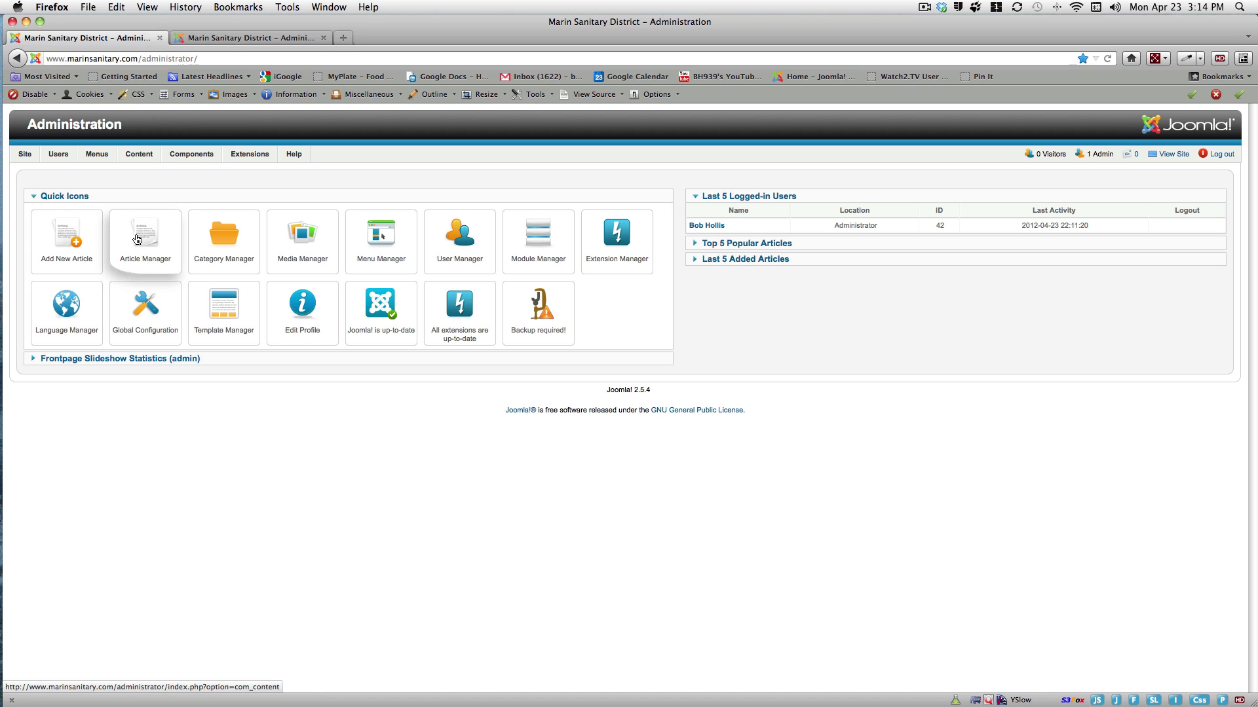
{"action": "mouse_move", "coordinate": [139, 155]}
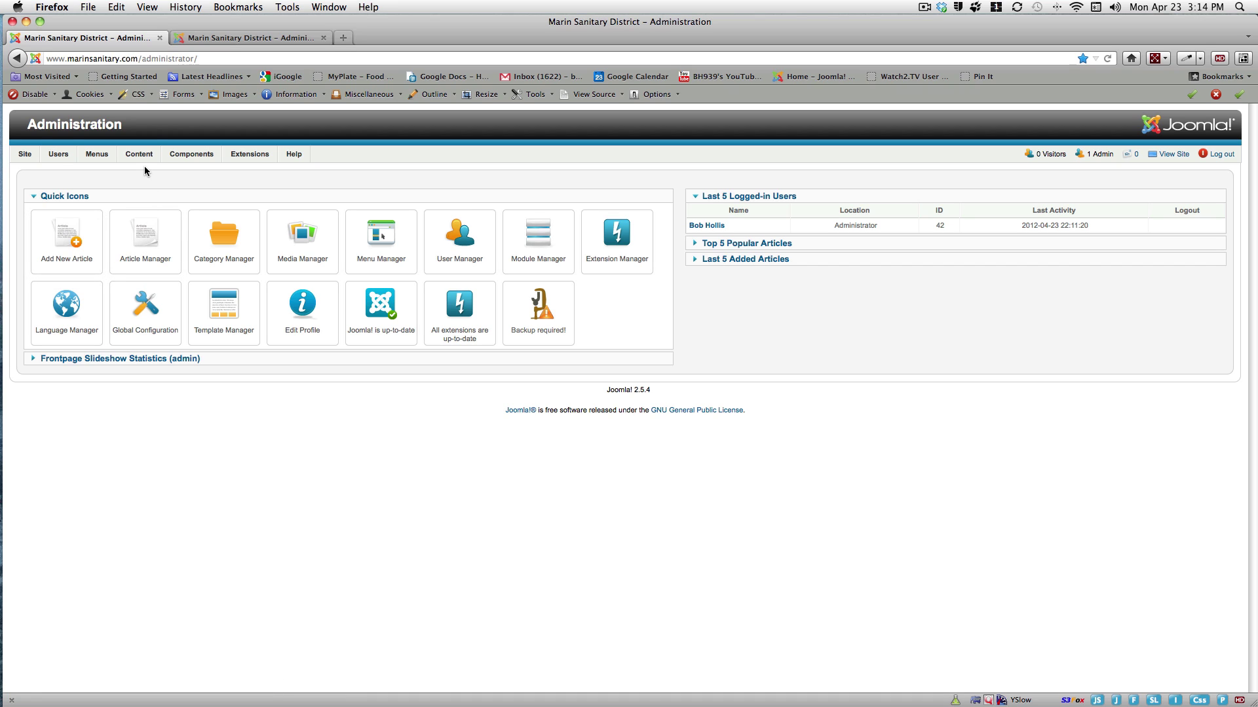
Open Menu Manager: Menu Items for the Top Menu via Menus > Top Menu
{"action": "mouse_move", "coordinate": [97, 158]}
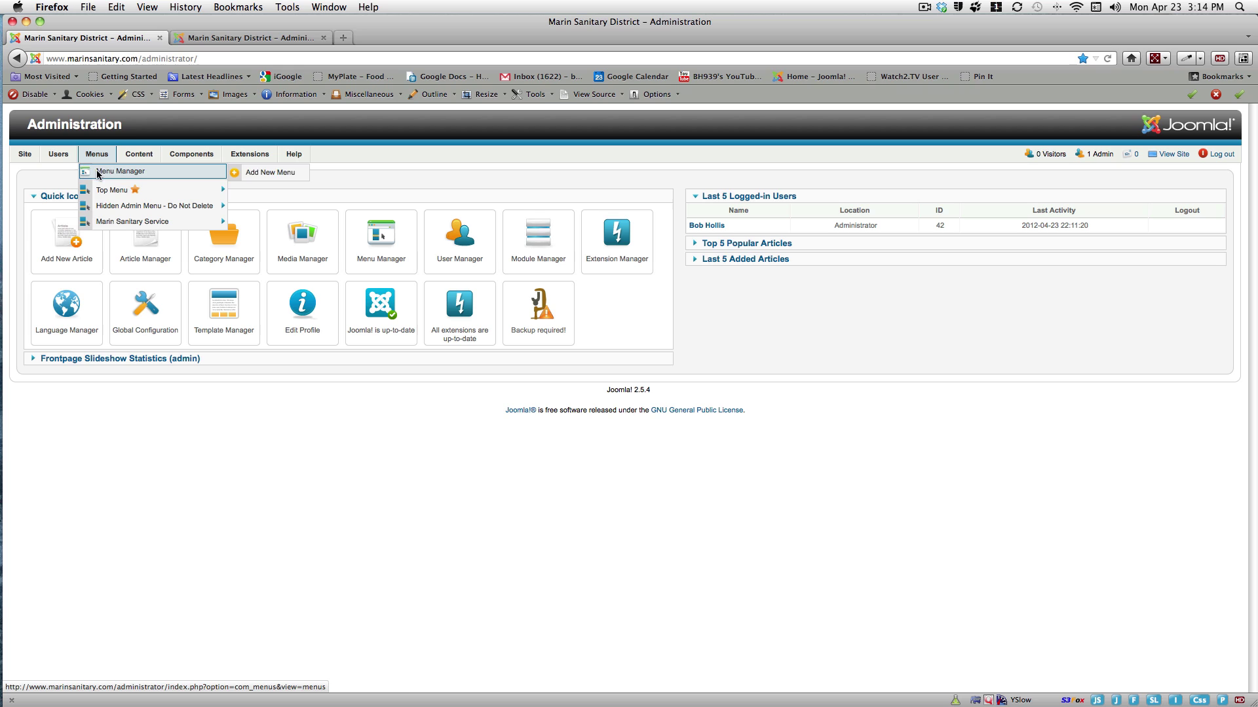
{"action": "mouse_move", "coordinate": [103, 191]}
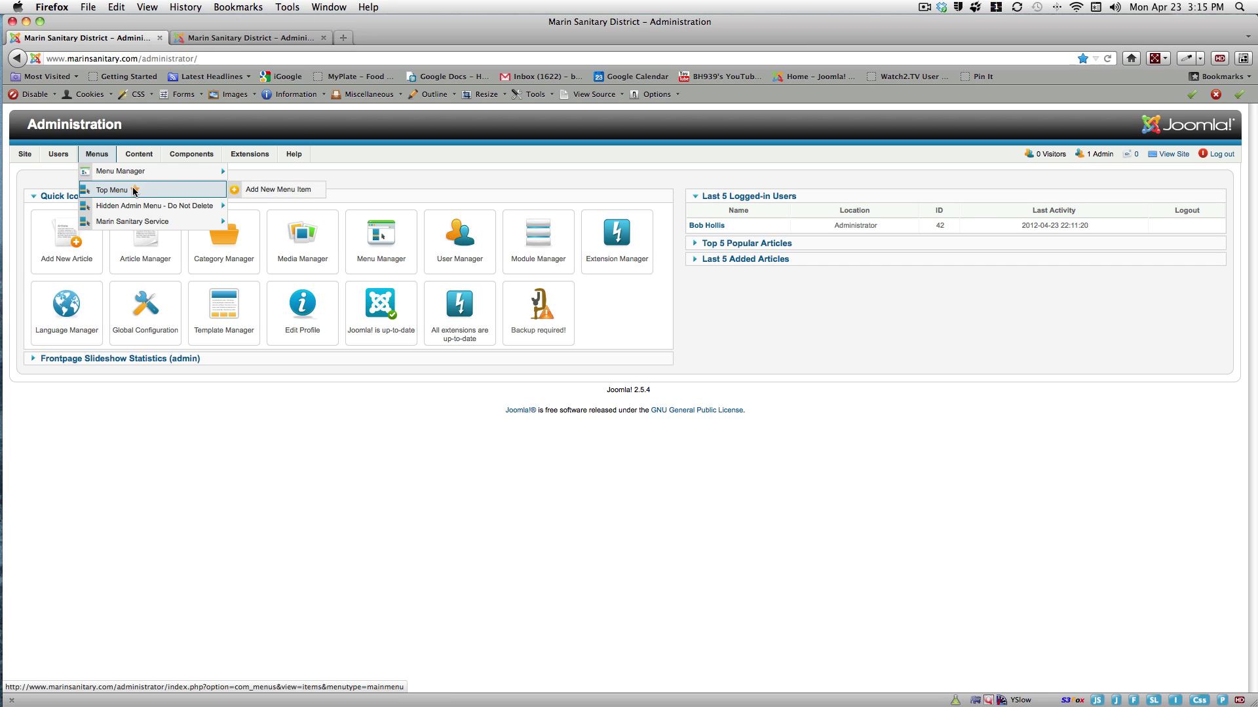
{"action": "left_click", "coordinate": [110, 191]}
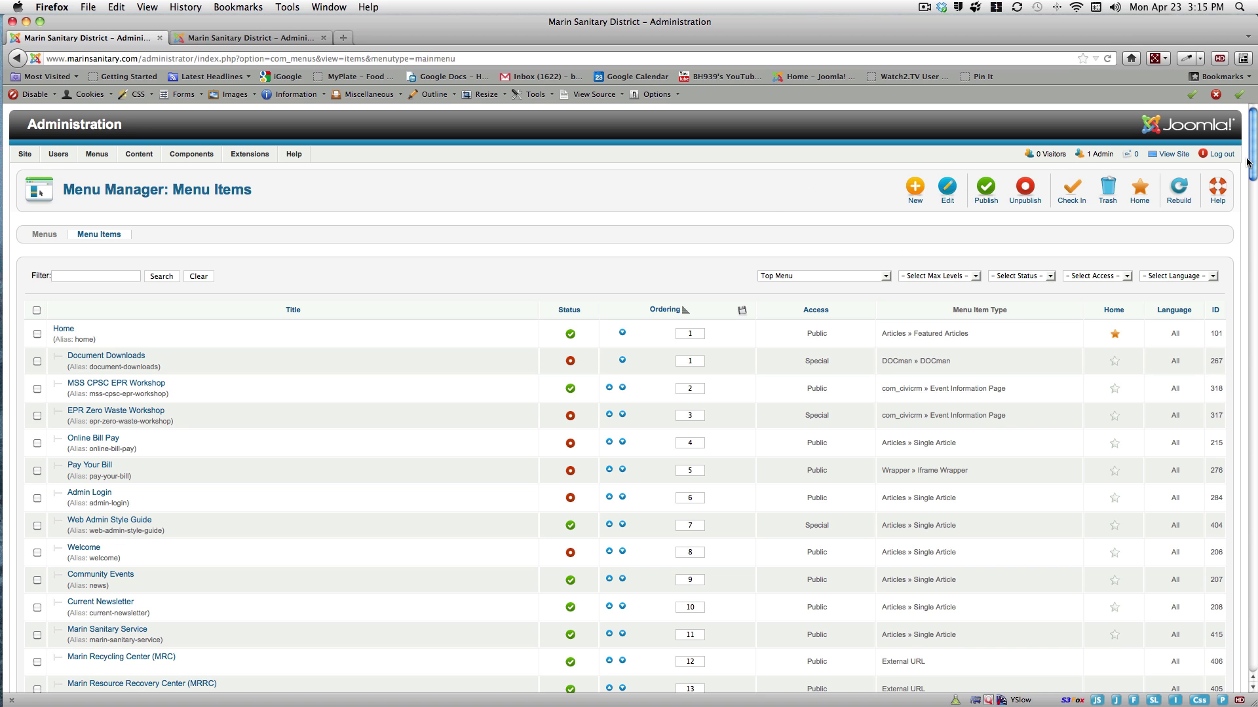
{"action": "left_click_drag", "start_coordinate": [1252, 139], "coordinate": [1250, 594]}
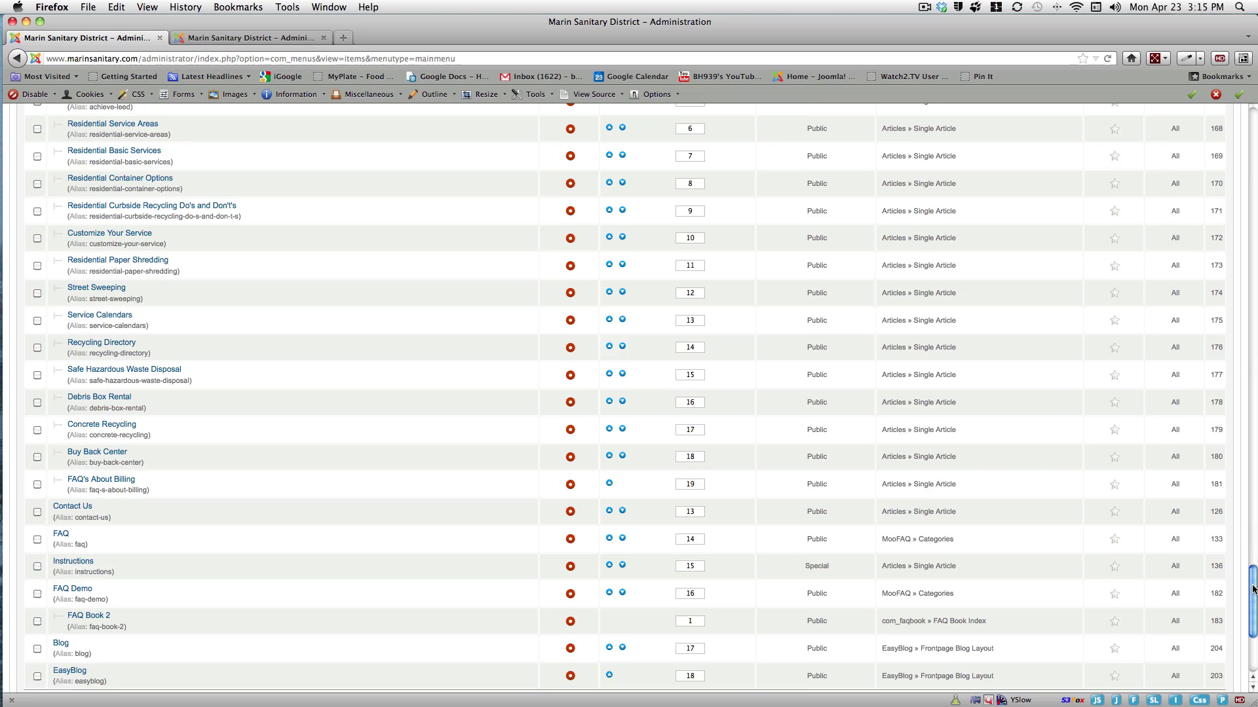
{"action": "left_click_drag", "start_coordinate": [1249, 589], "coordinate": [1254, 122]}
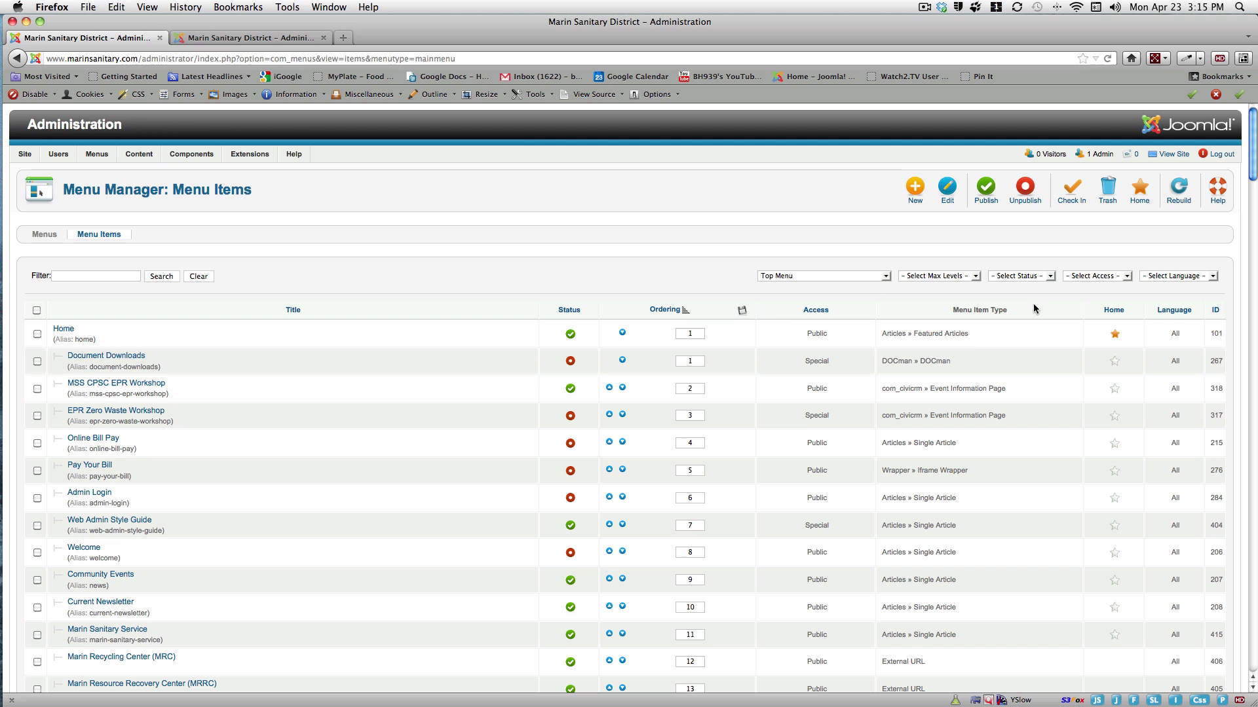
Filter the Top Menu list to Published status and search for 'debris'
{"action": "left_click", "coordinate": [1052, 277]}
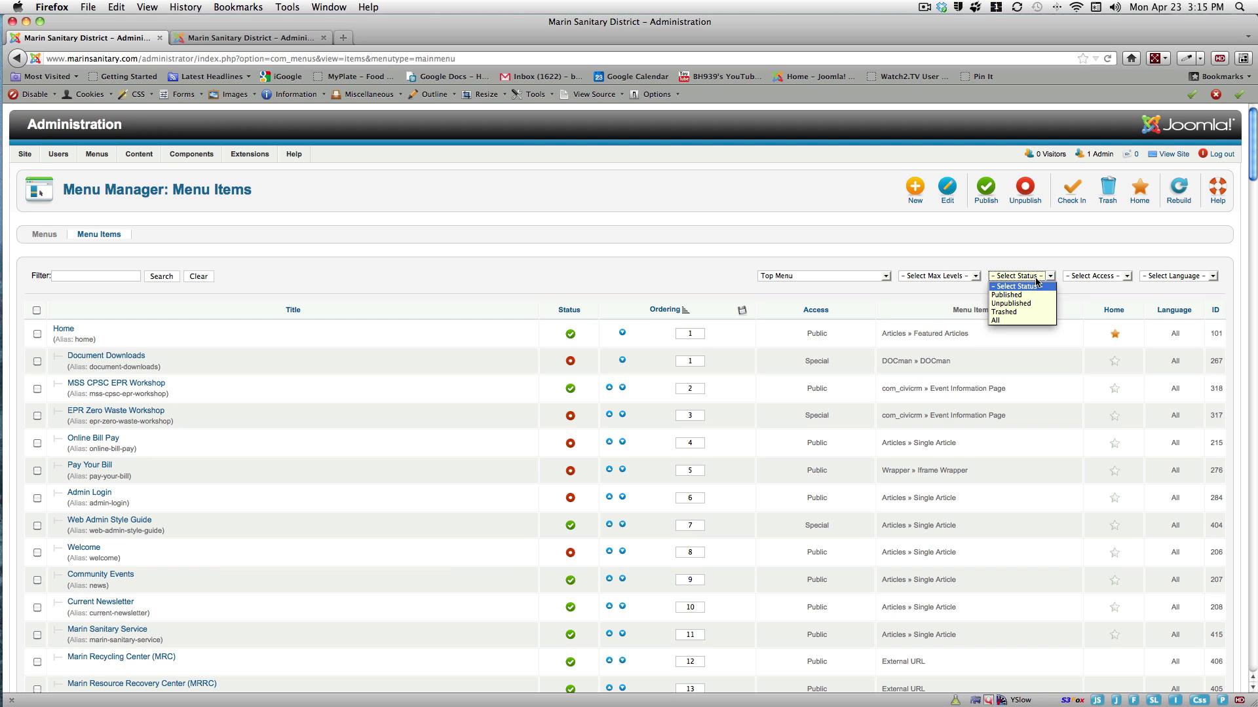
{"action": "left_click", "coordinate": [1010, 296]}
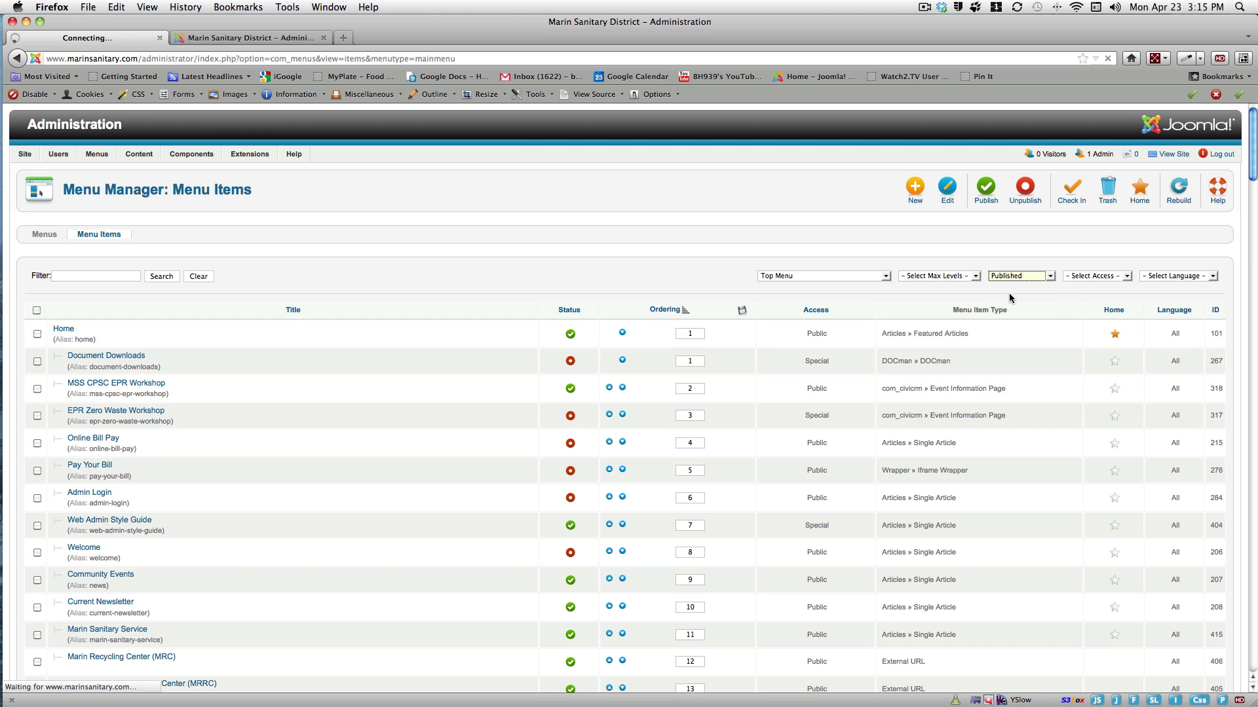
{"action": "left_click_drag", "start_coordinate": [1255, 314], "coordinate": [1255, 590]}
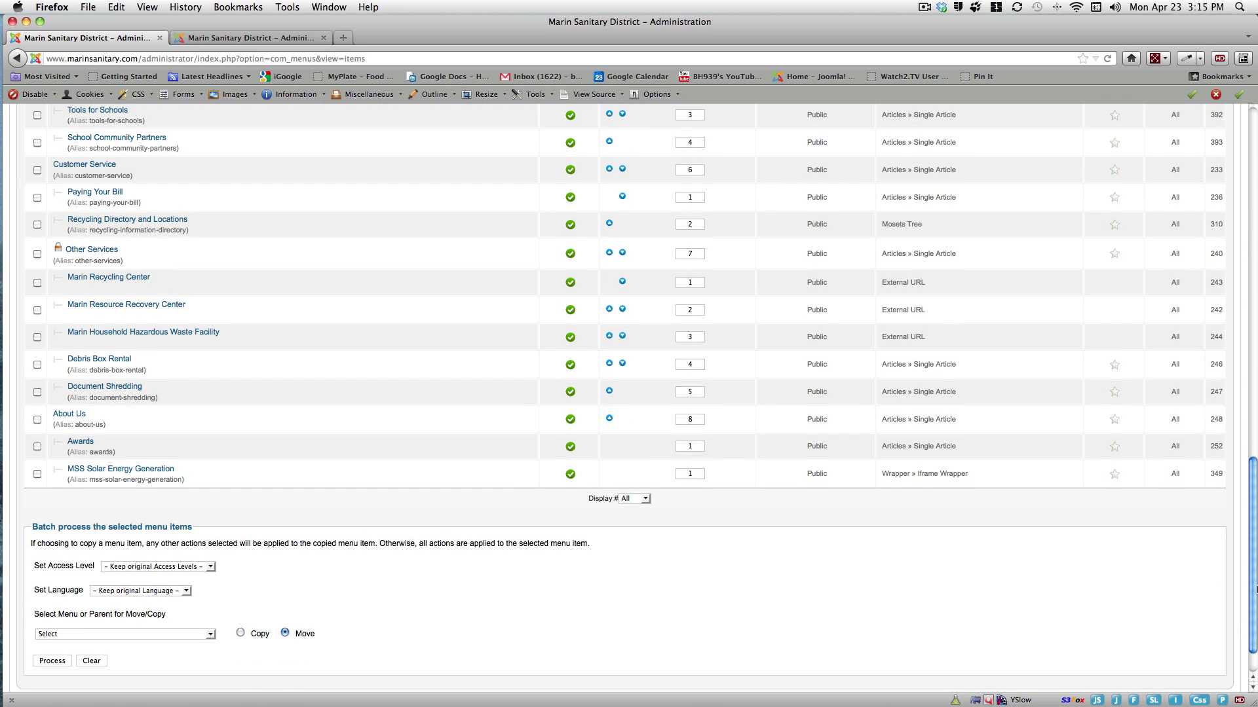
{"action": "scroll", "coordinate": [335, 291], "scroll_direction": "up", "scroll_amount": 15}
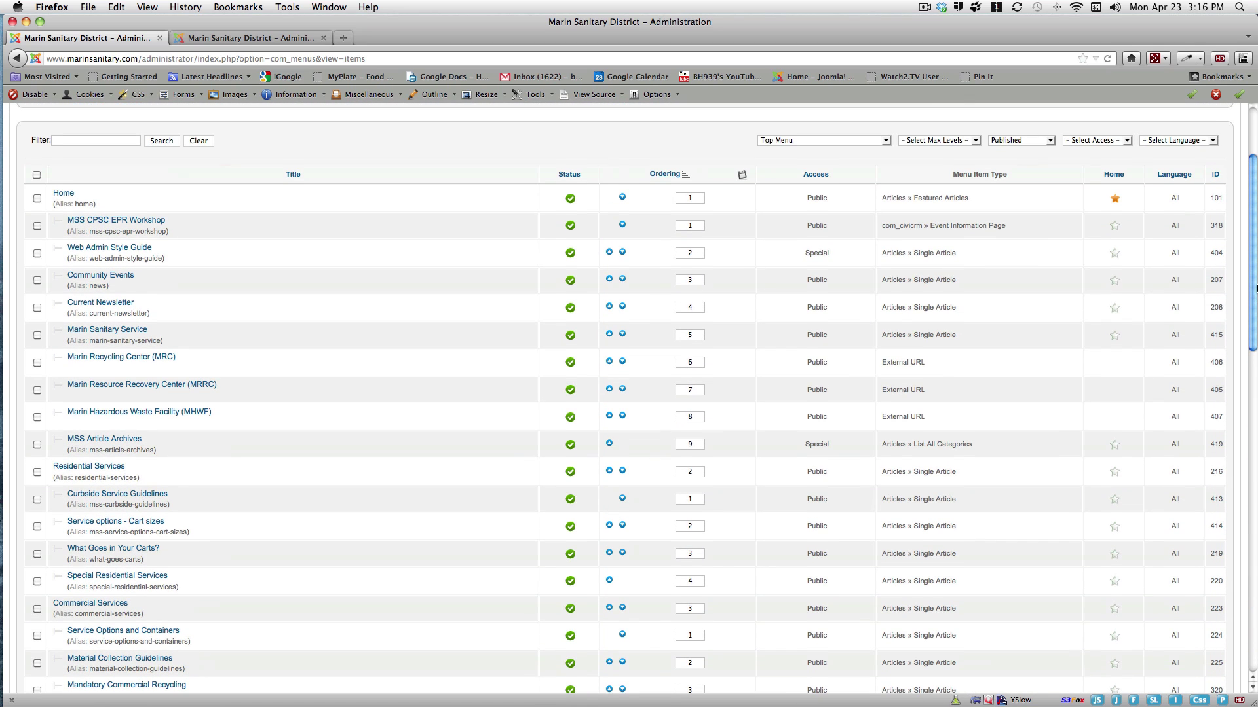
{"action": "left_click", "coordinate": [74, 142]}
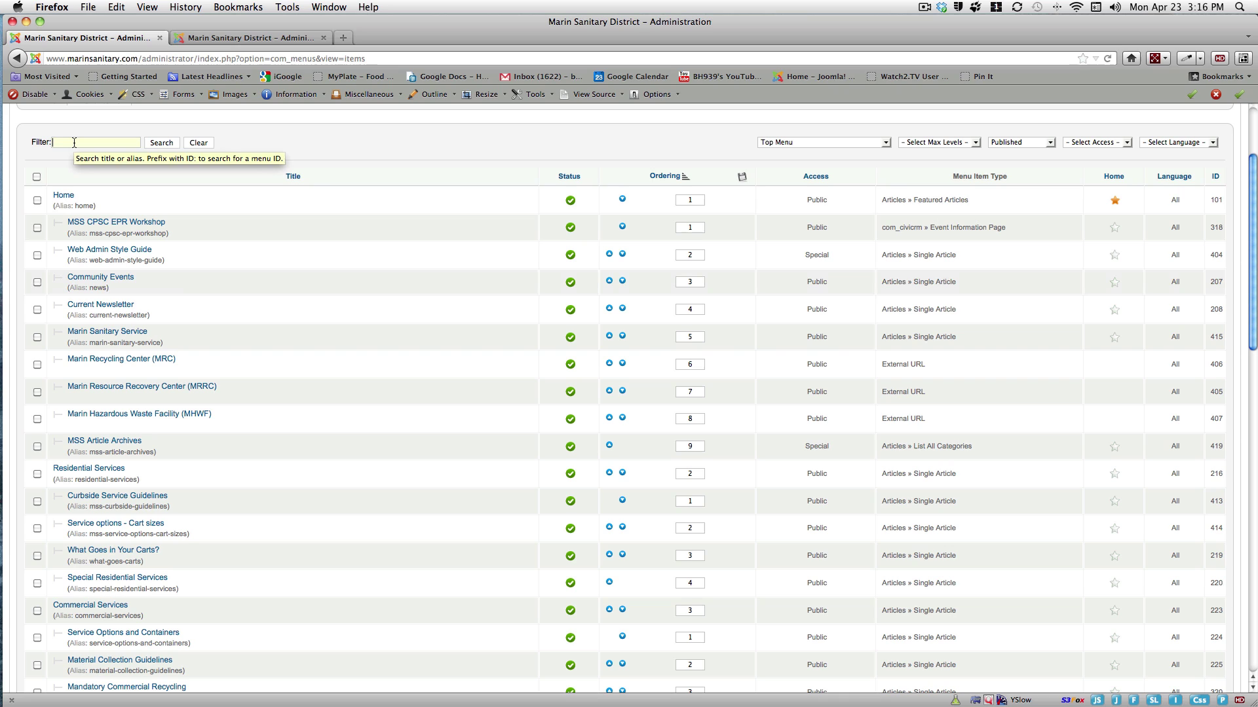
{"action": "type", "text": "debris"}
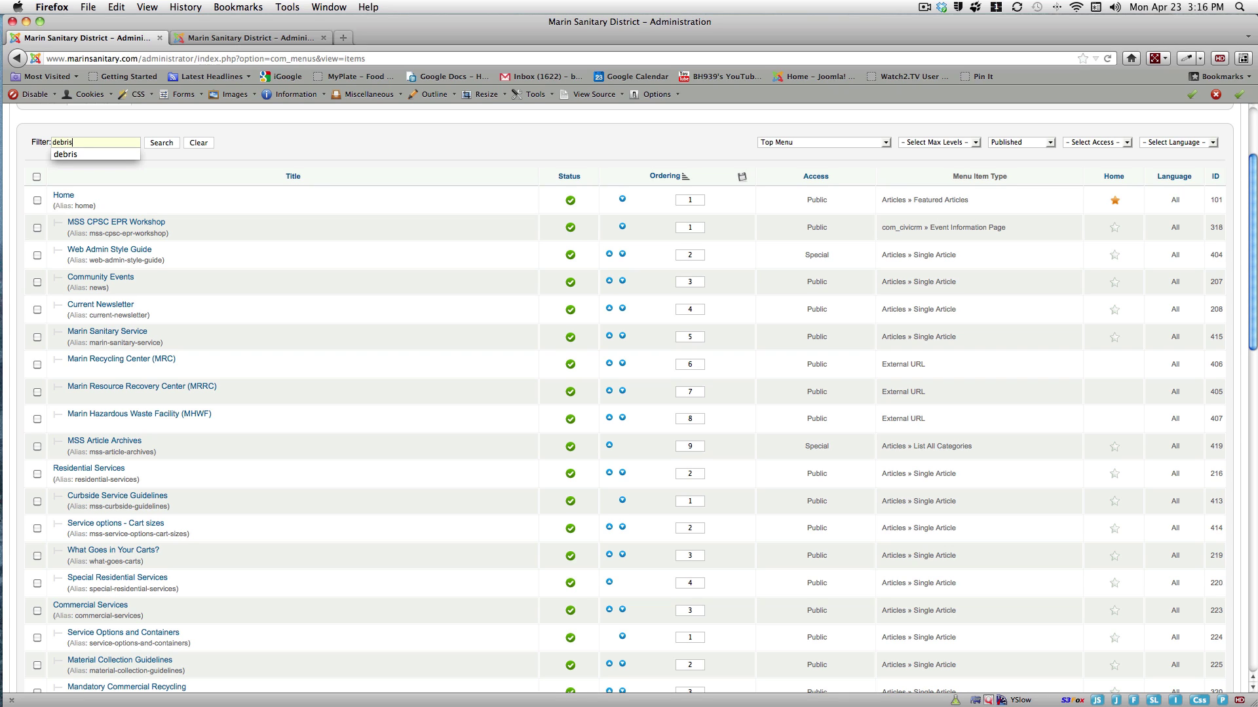
{"action": "left_click", "coordinate": [157, 143]}
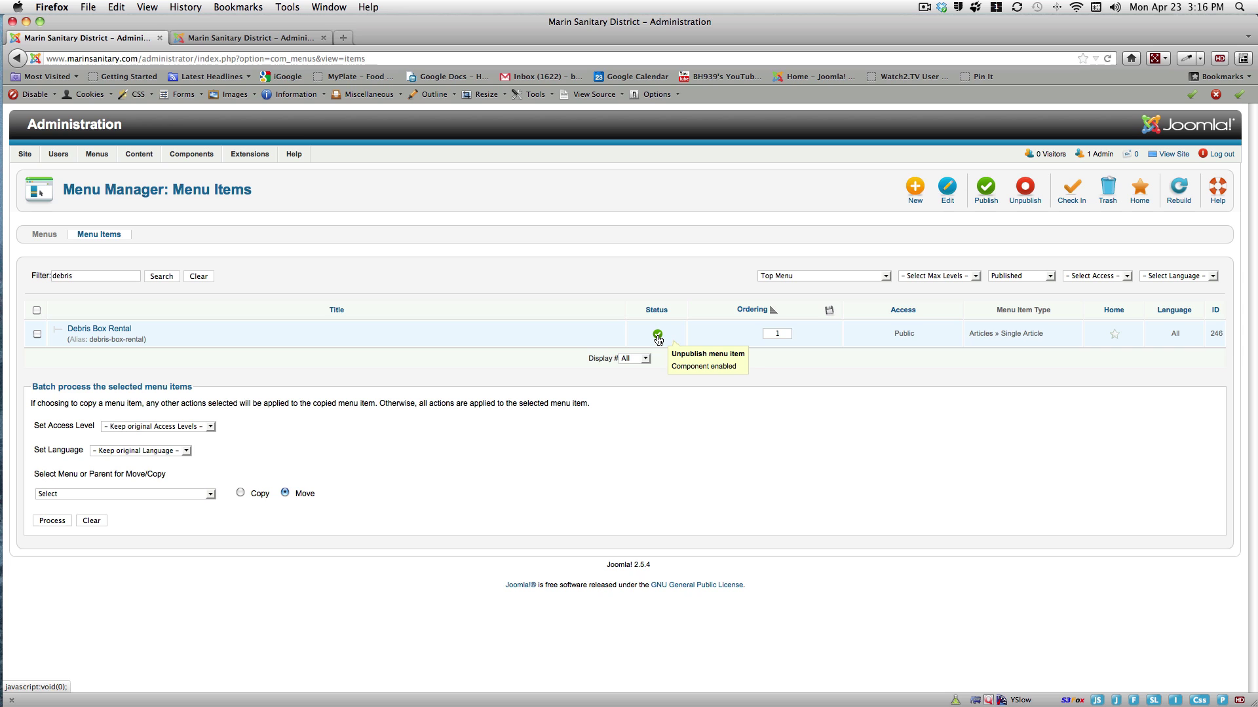
Open the Debris Box Rental menu item in the Edit Menu Item page
{"action": "left_click", "coordinate": [103, 331]}
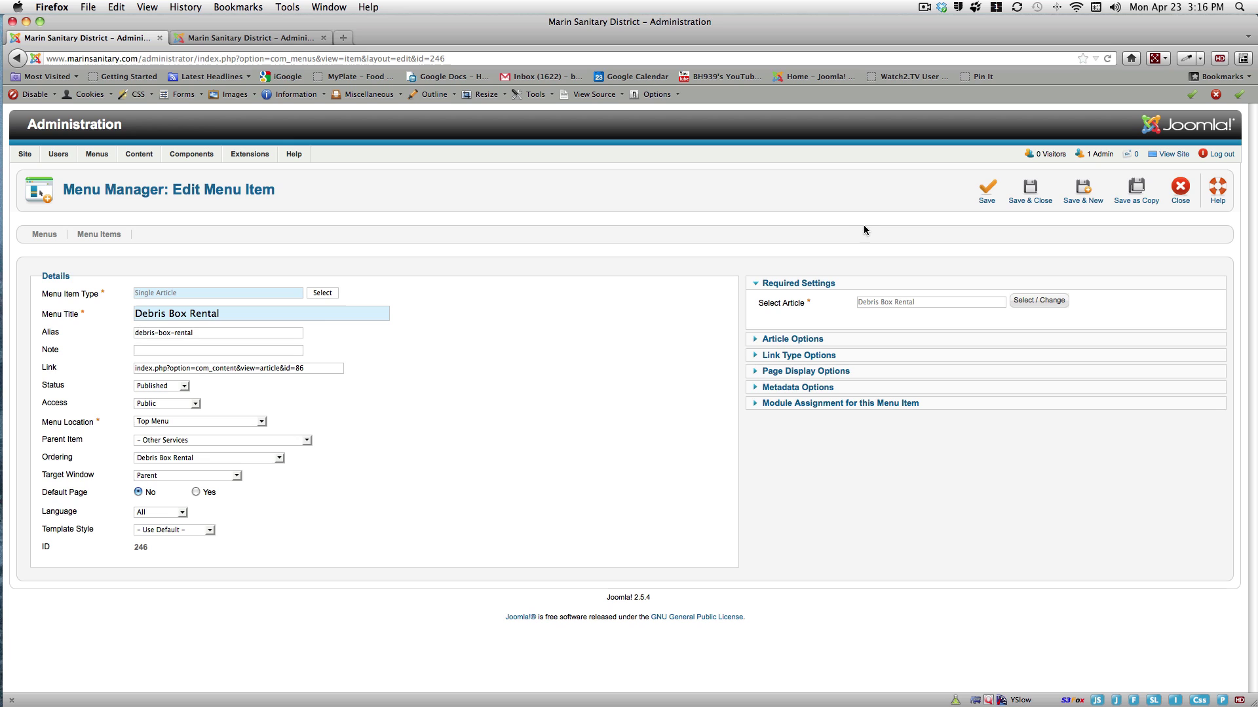
Close Debris Box Rental unchanged, clear the 'debris' filter, and start a new item's type selection
{"action": "left_click", "coordinate": [1176, 193]}
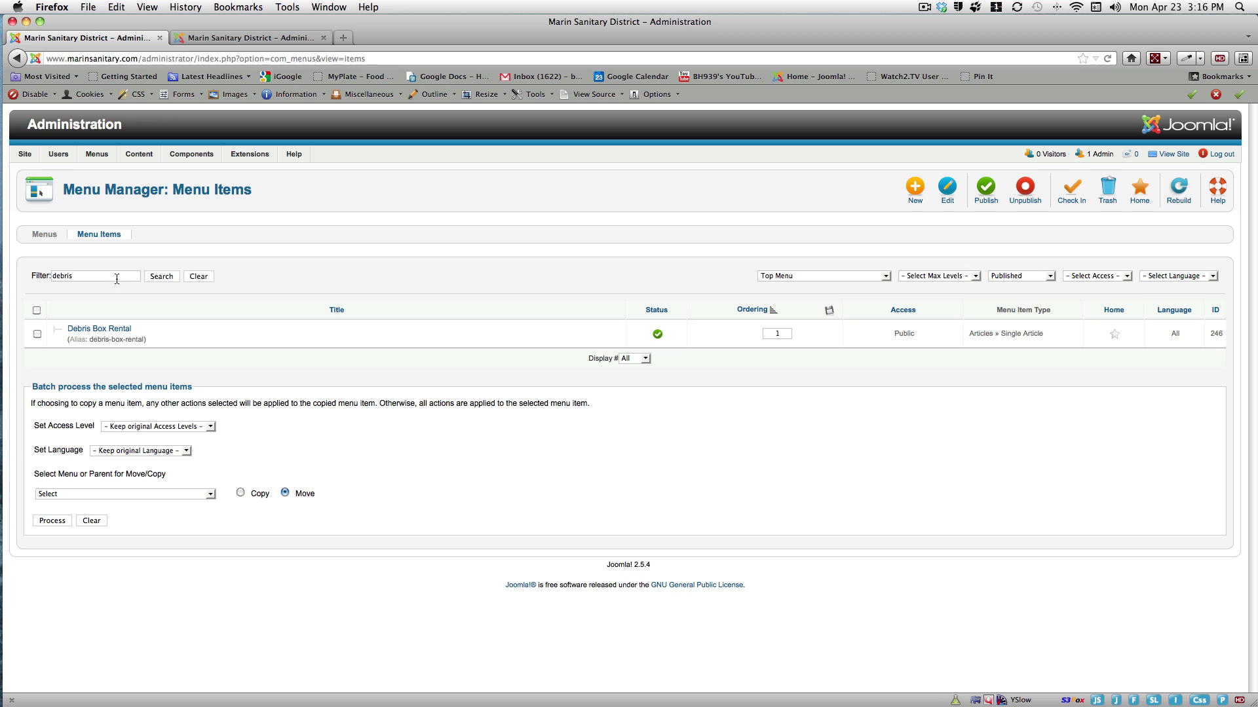
{"action": "left_click", "coordinate": [27, 273]}
{"action": "key", "text": "BackSpace"}
{"action": "key", "text": "Return"}
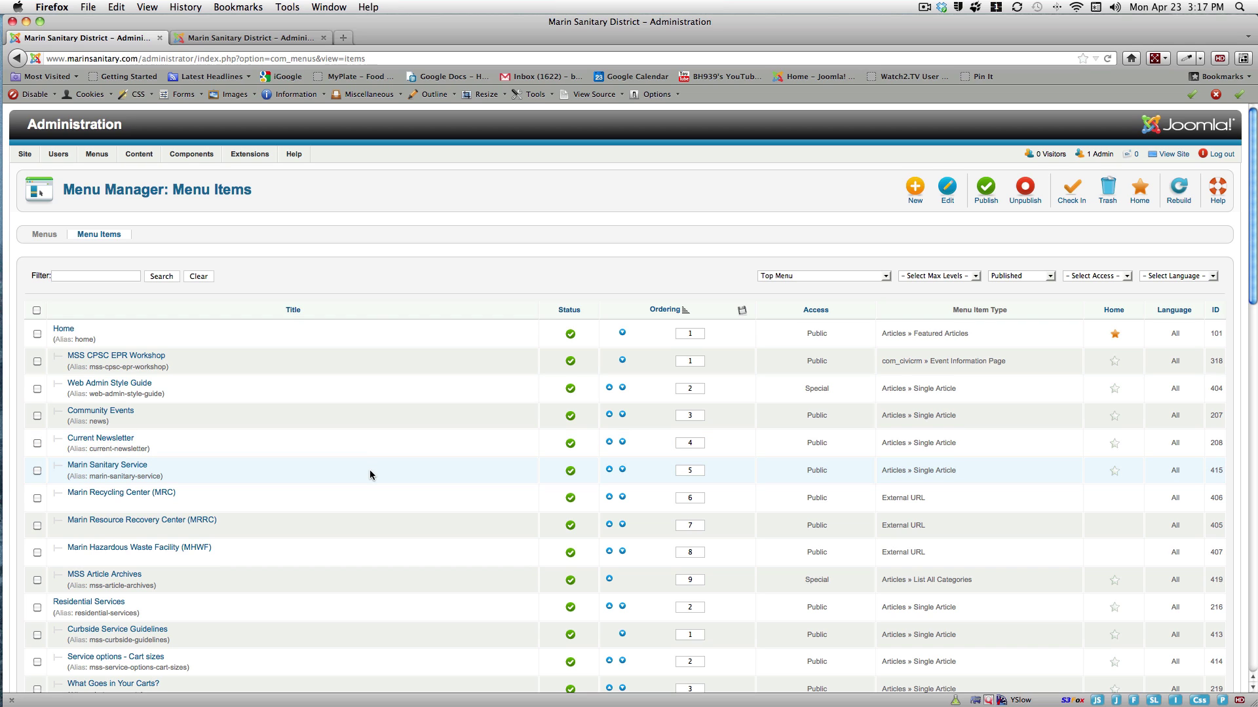
{"action": "left_click", "coordinate": [915, 188]}
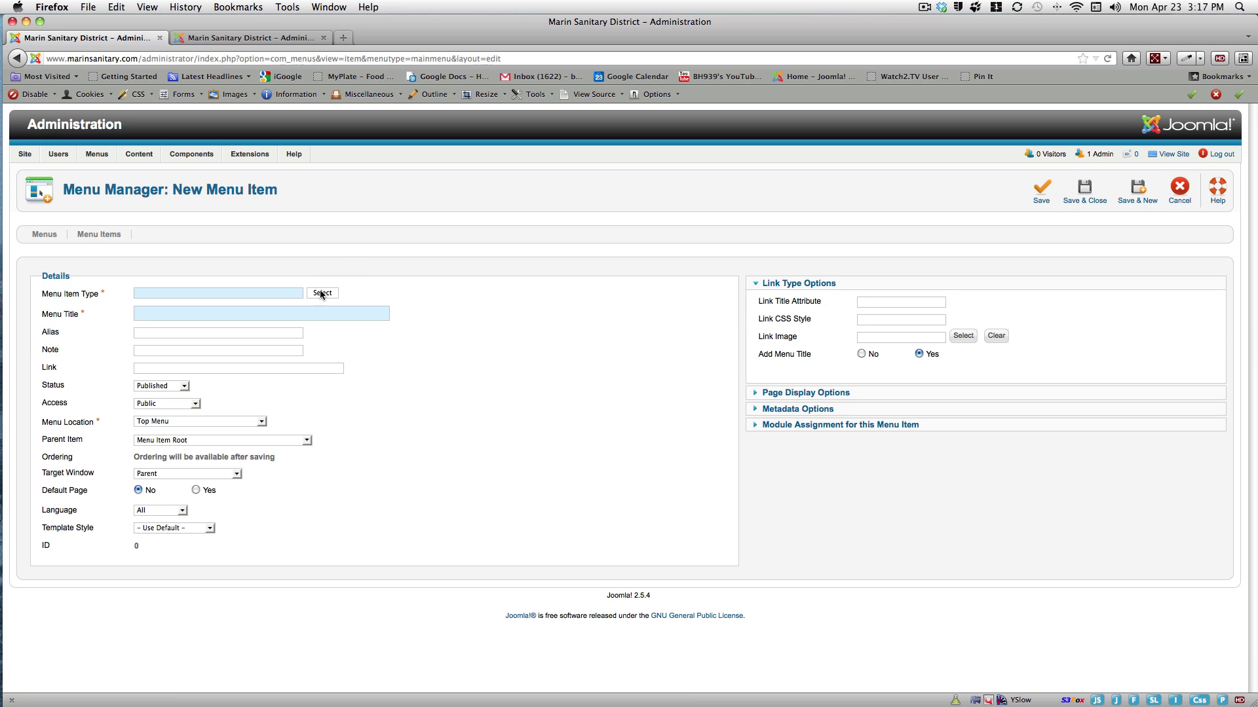
{"action": "left_click", "coordinate": [321, 292]}
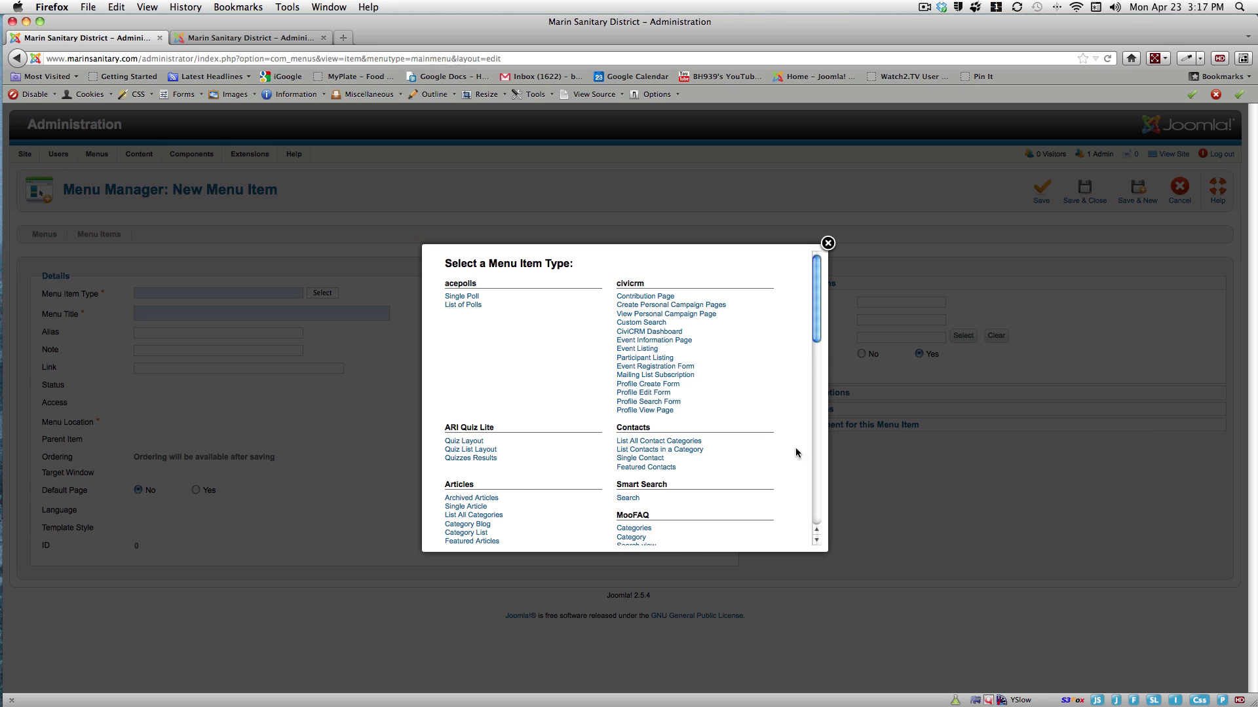
{"action": "scroll", "coordinate": [817, 275], "scroll_direction": "down", "scroll_amount": 5}
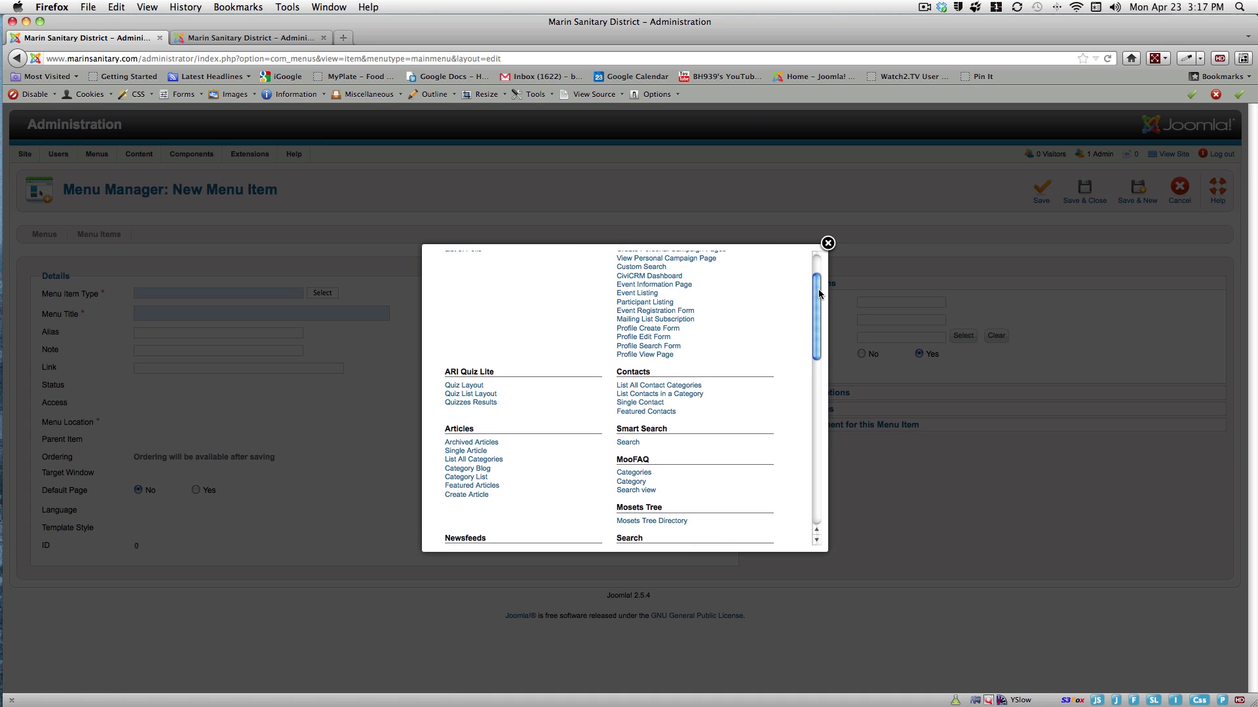
{"action": "scroll", "coordinate": [820, 273], "scroll_direction": "up", "scroll_amount": 5}
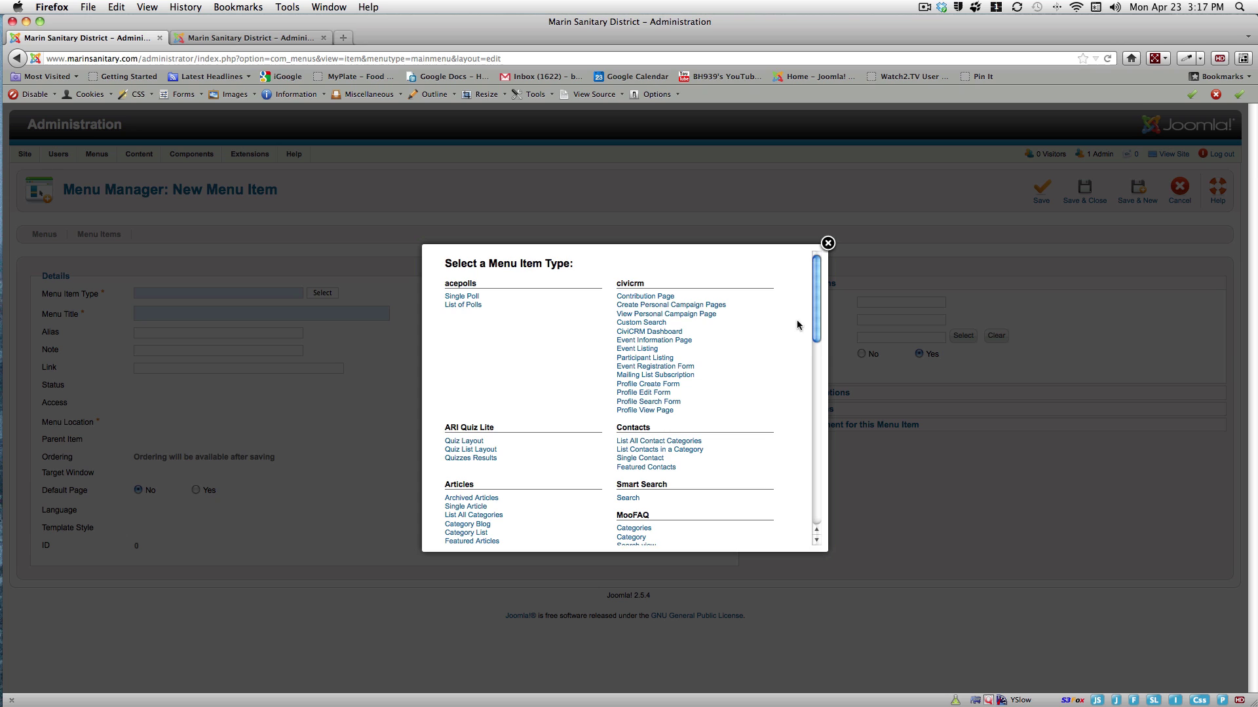
{"action": "left_click_drag", "start_coordinate": [820, 296], "coordinate": [820, 360]}
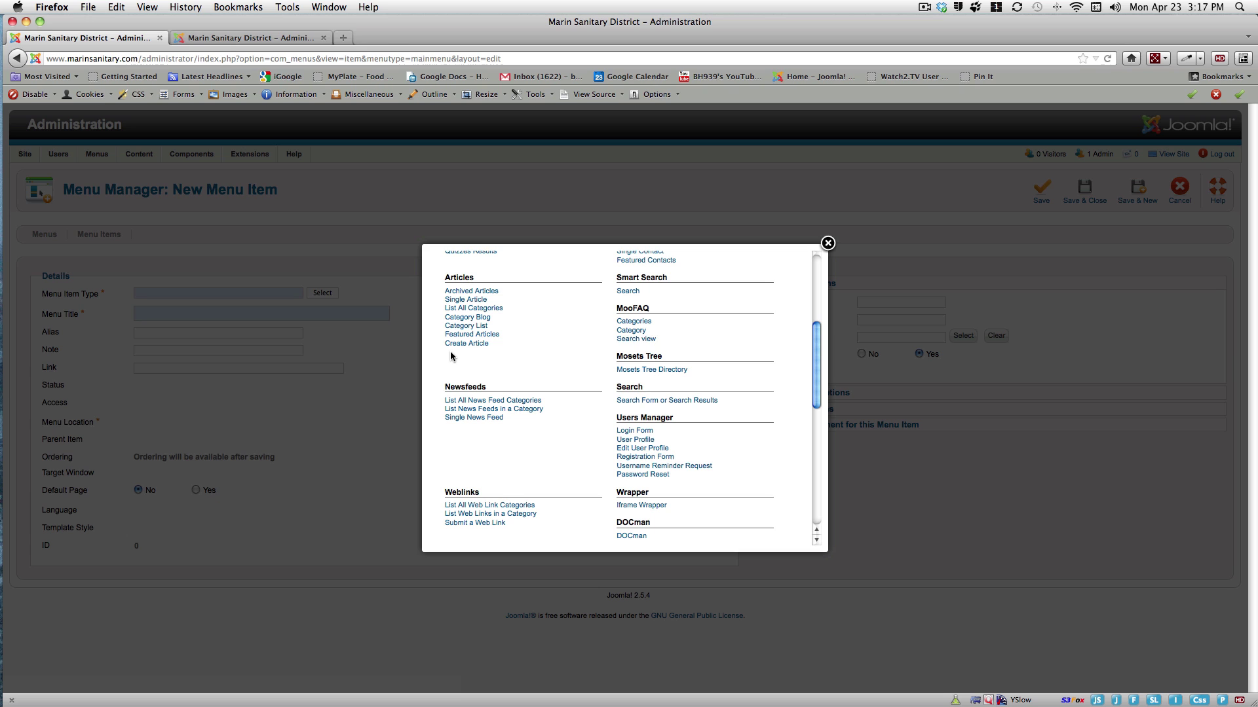
Set the item type to Articles > Single Article and list every article in the picker
{"action": "left_click", "coordinate": [464, 300]}
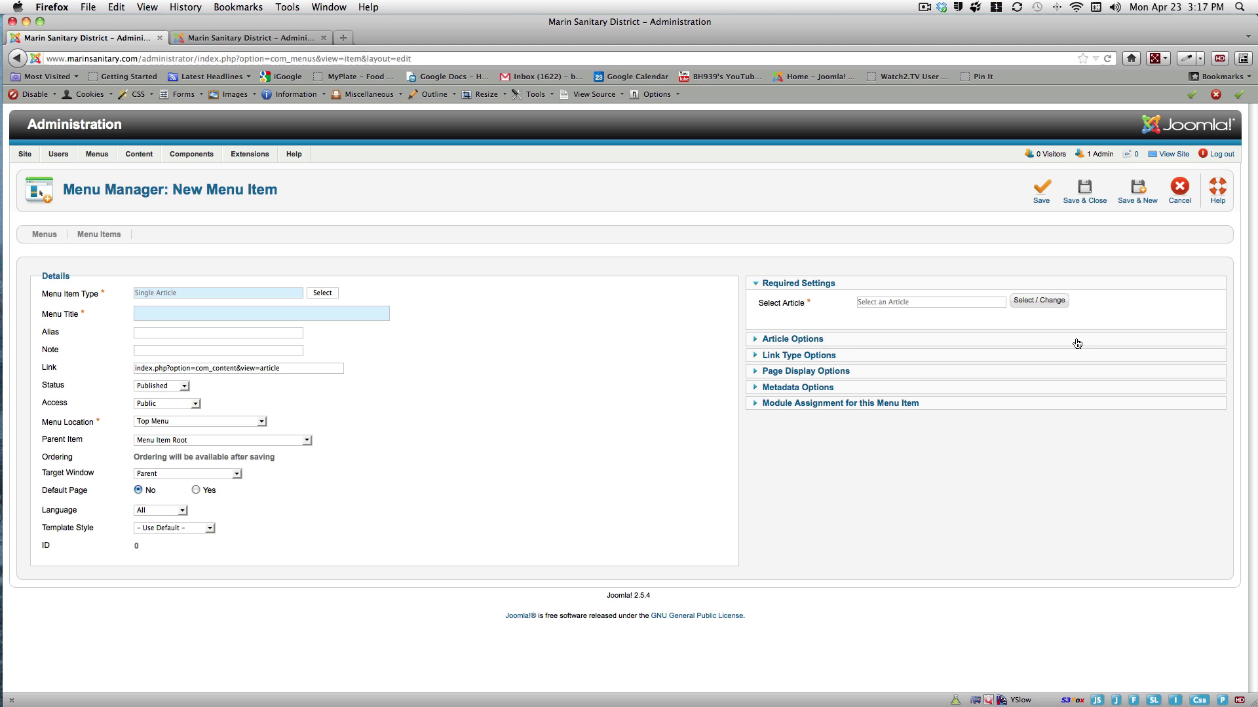
{"action": "left_click", "coordinate": [1039, 303]}
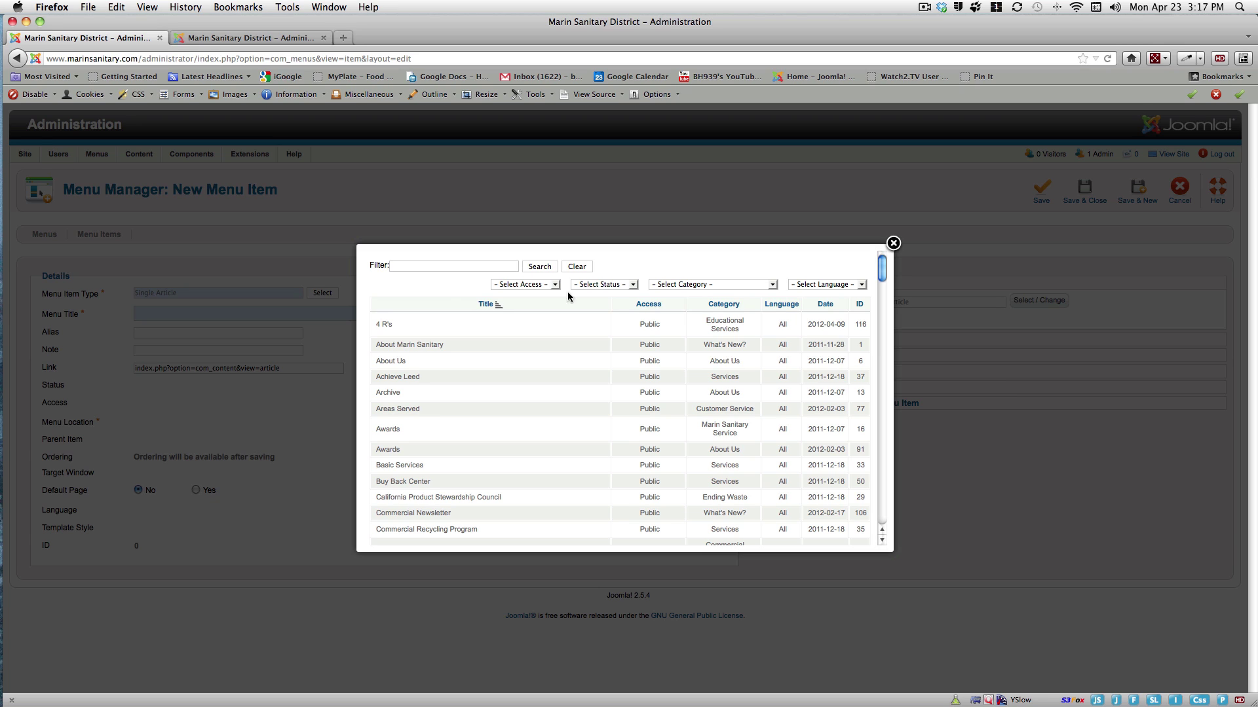
{"action": "left_click", "coordinate": [422, 267]}
{"action": "type", "text": "cop"}
{"action": "type", "text": "mpos"}
{"action": "type", "text": "t"}
{"action": "key", "text": "Return"}
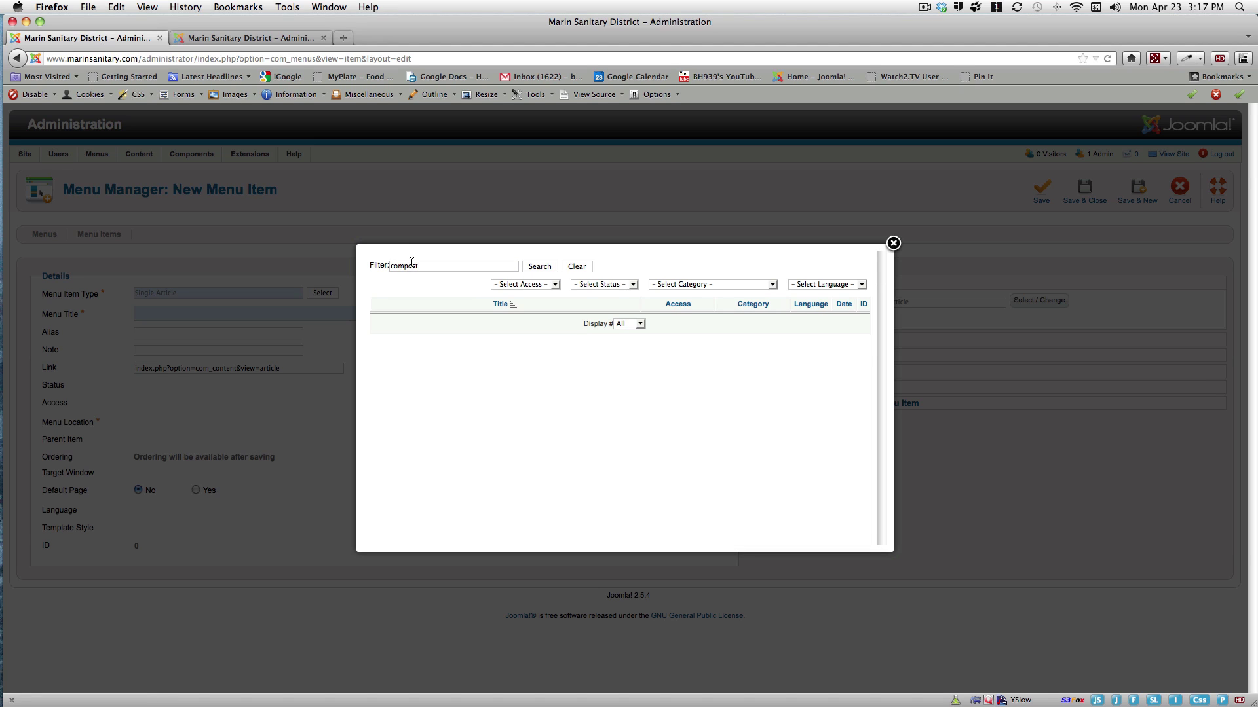
{"action": "left_click_drag", "start_coordinate": [424, 265], "coordinate": [390, 266]}
{"action": "key", "text": "BackSpace"}
{"action": "key", "text": "Return"}
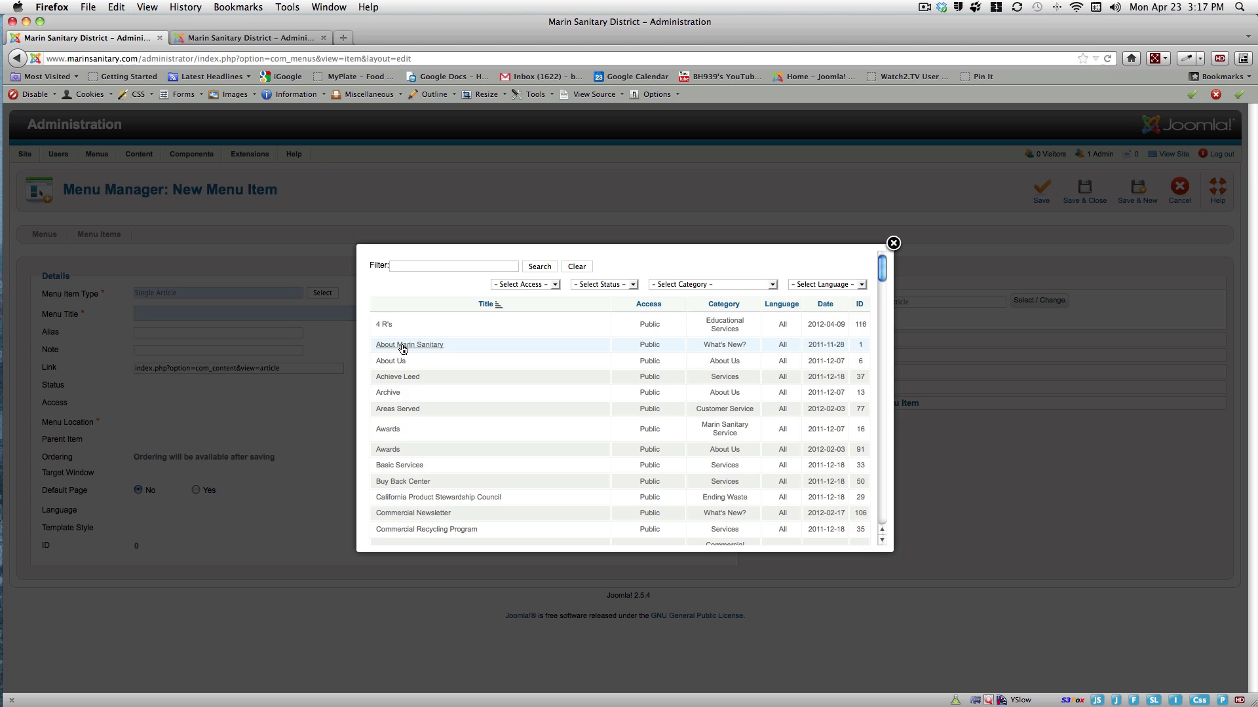
Link the About Marin Sanitary article and enter 'About Marin Sanitary' as Menu Title
{"action": "left_click", "coordinate": [402, 345]}
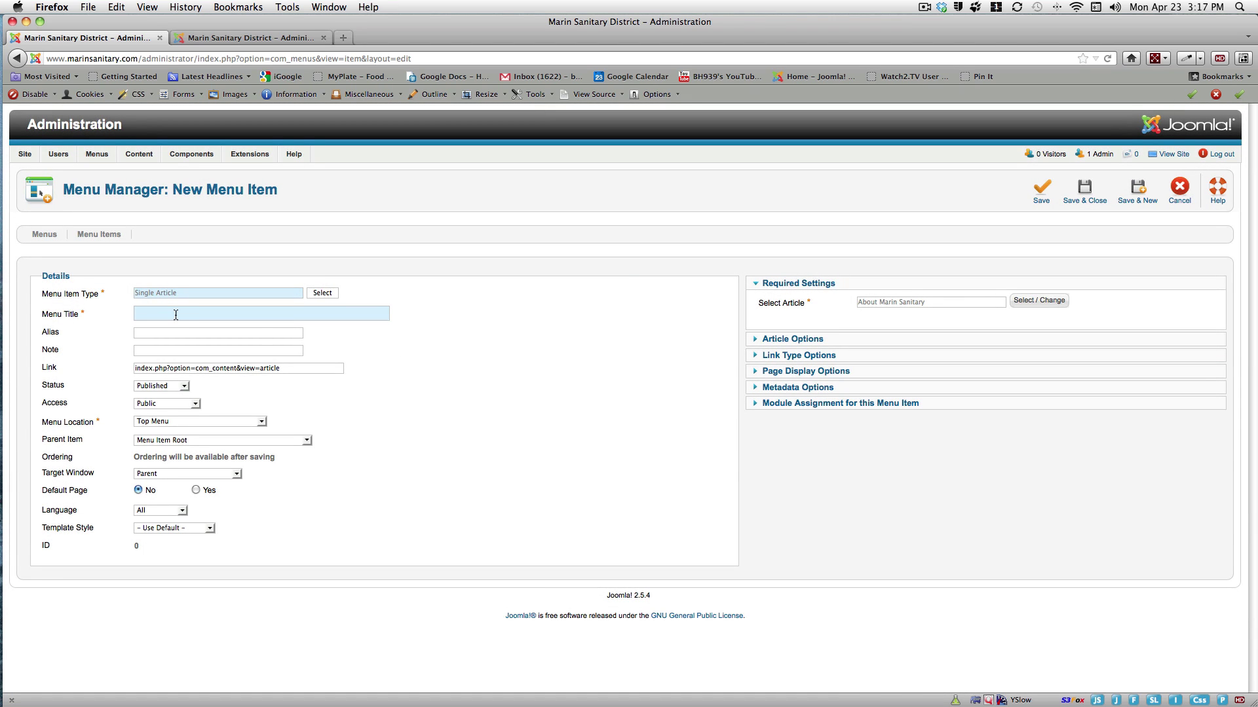
{"action": "left_click", "coordinate": [175, 314]}
{"action": "type", "text": "About Marin Sanitary"}
Expand the Metadata Options panel after briefly opening Article Options
{"action": "left_click", "coordinate": [759, 340]}
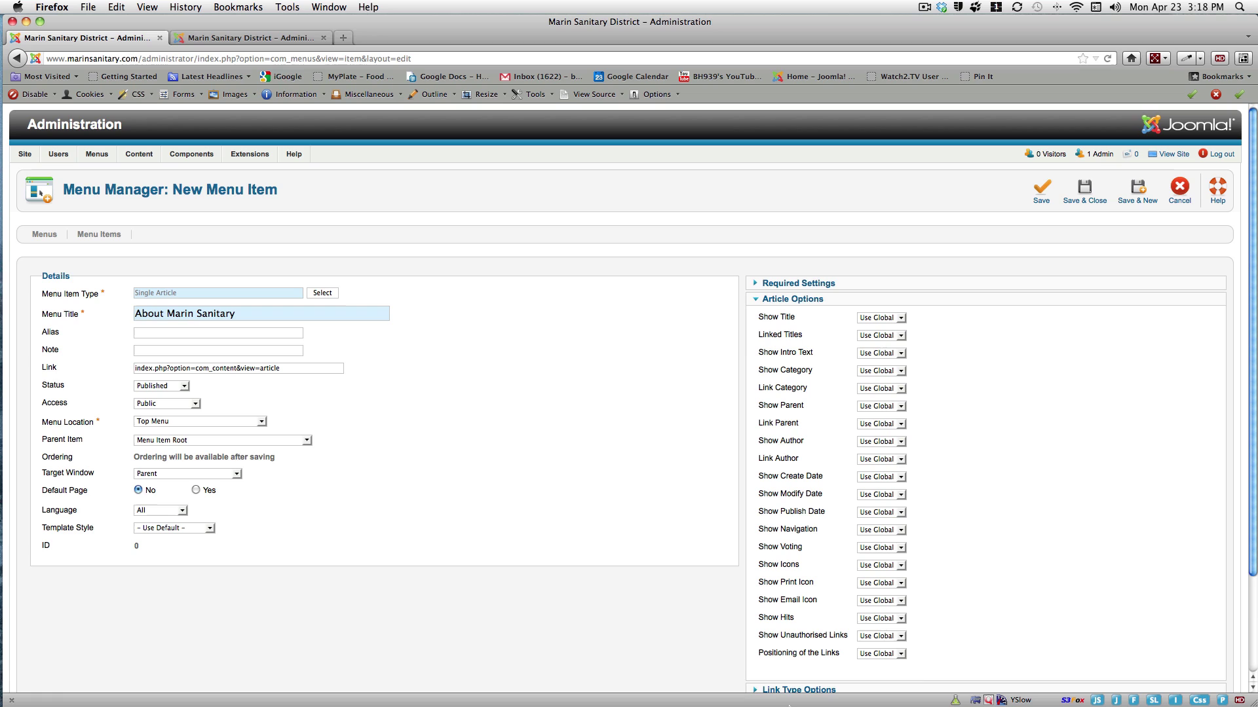
{"action": "left_click", "coordinate": [758, 300]}
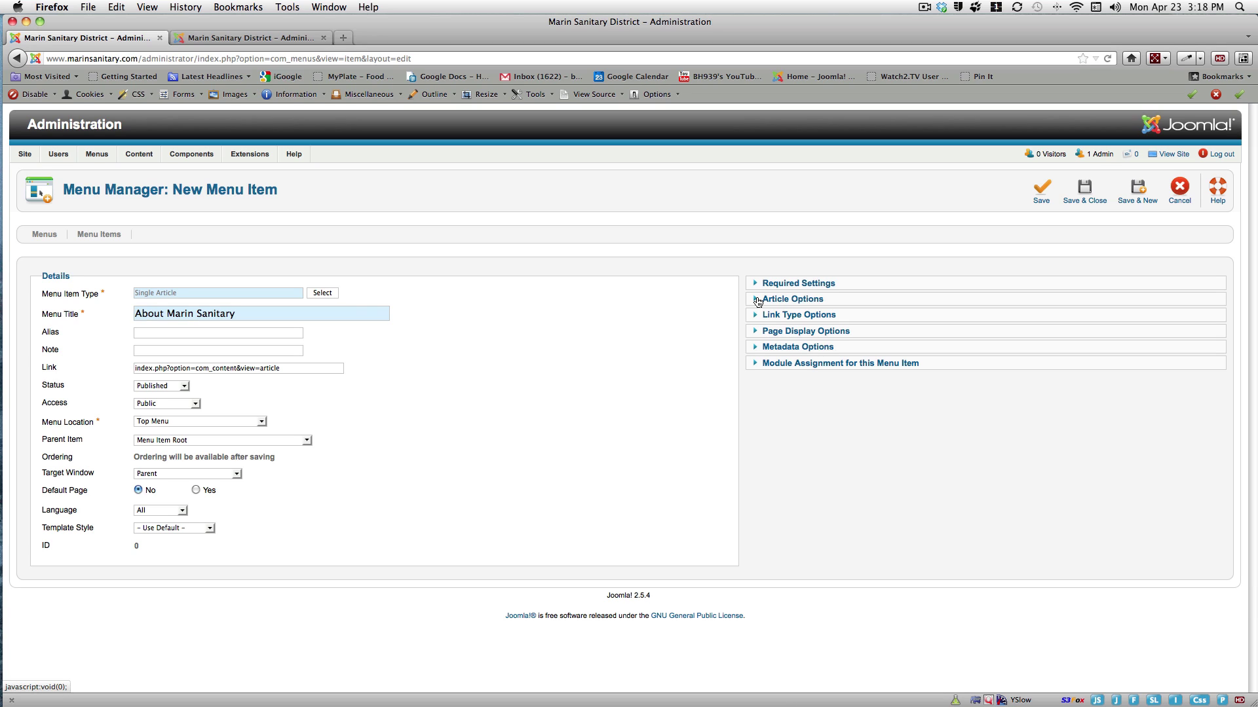
{"action": "left_click", "coordinate": [757, 348]}
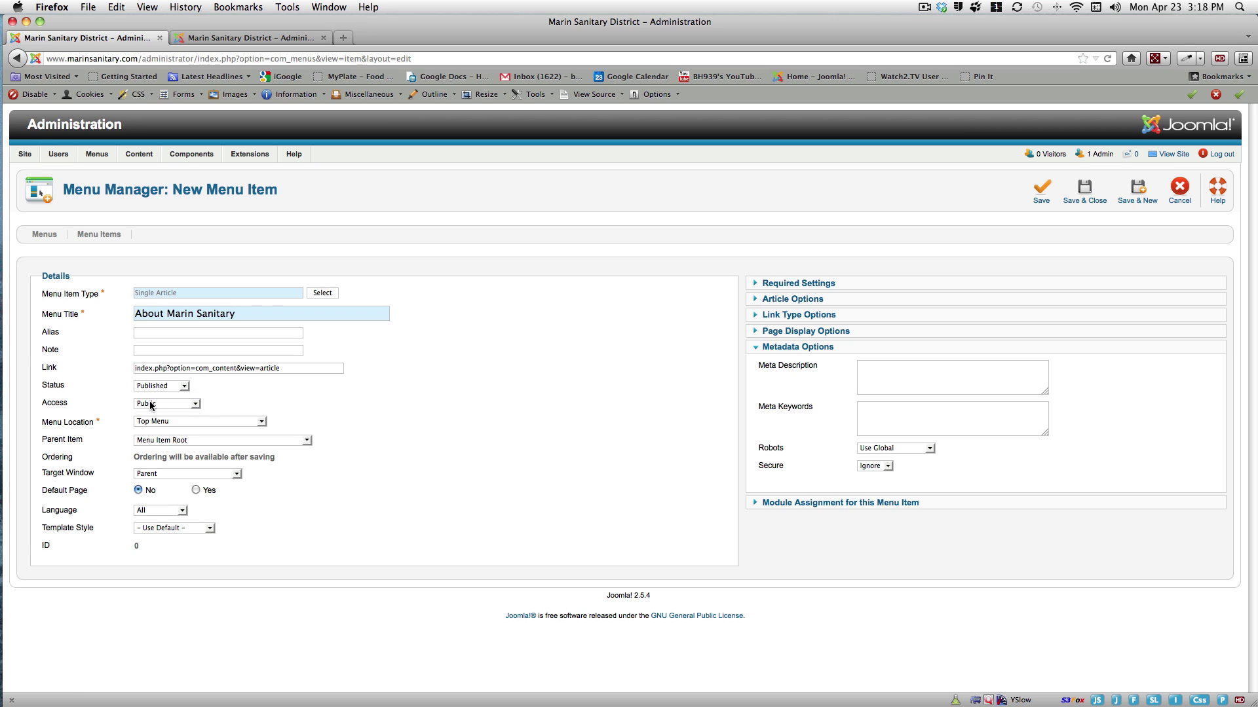
Set Access to Special and keep Top Menu as the menu location
{"action": "left_click", "coordinate": [196, 405]}
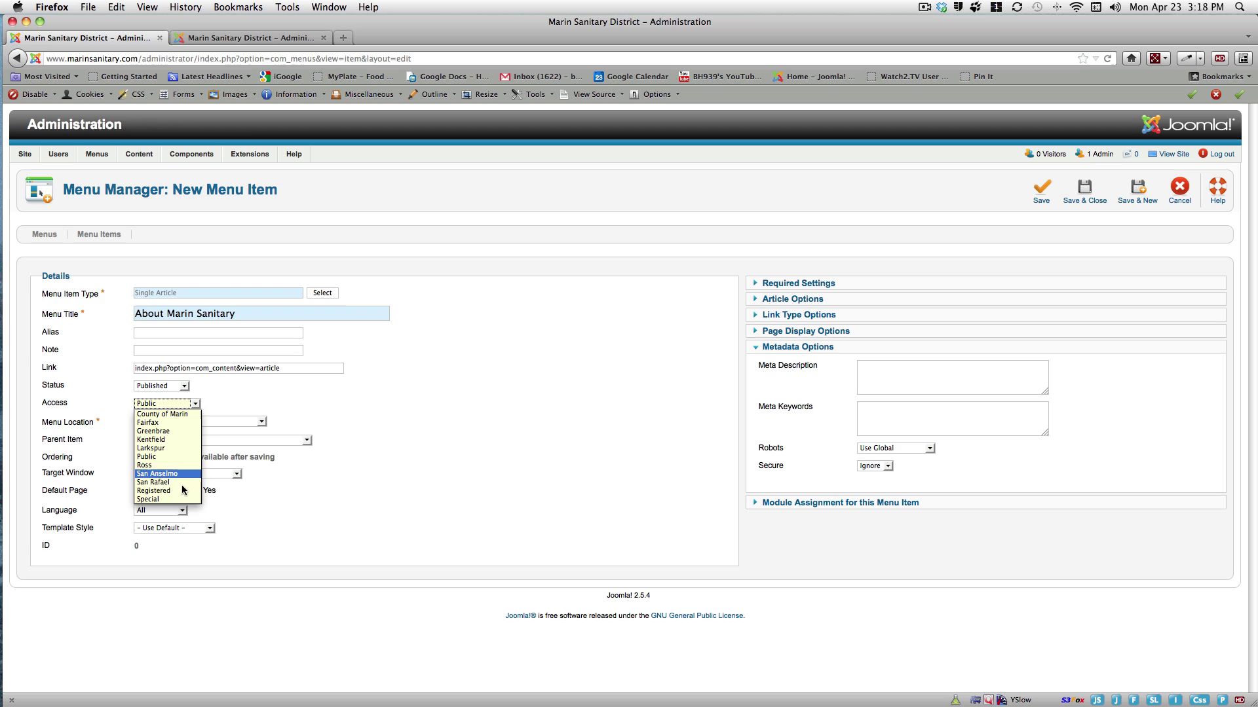
{"action": "left_click", "coordinate": [157, 500]}
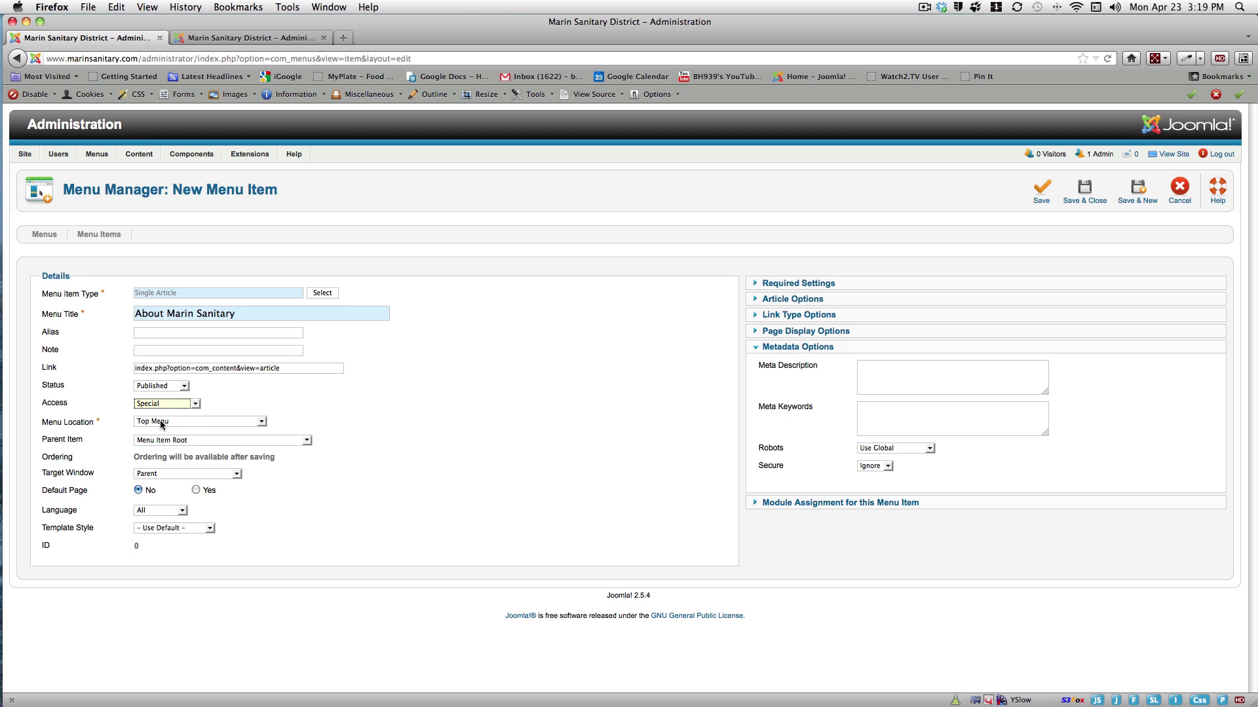
{"action": "left_click", "coordinate": [262, 423]}
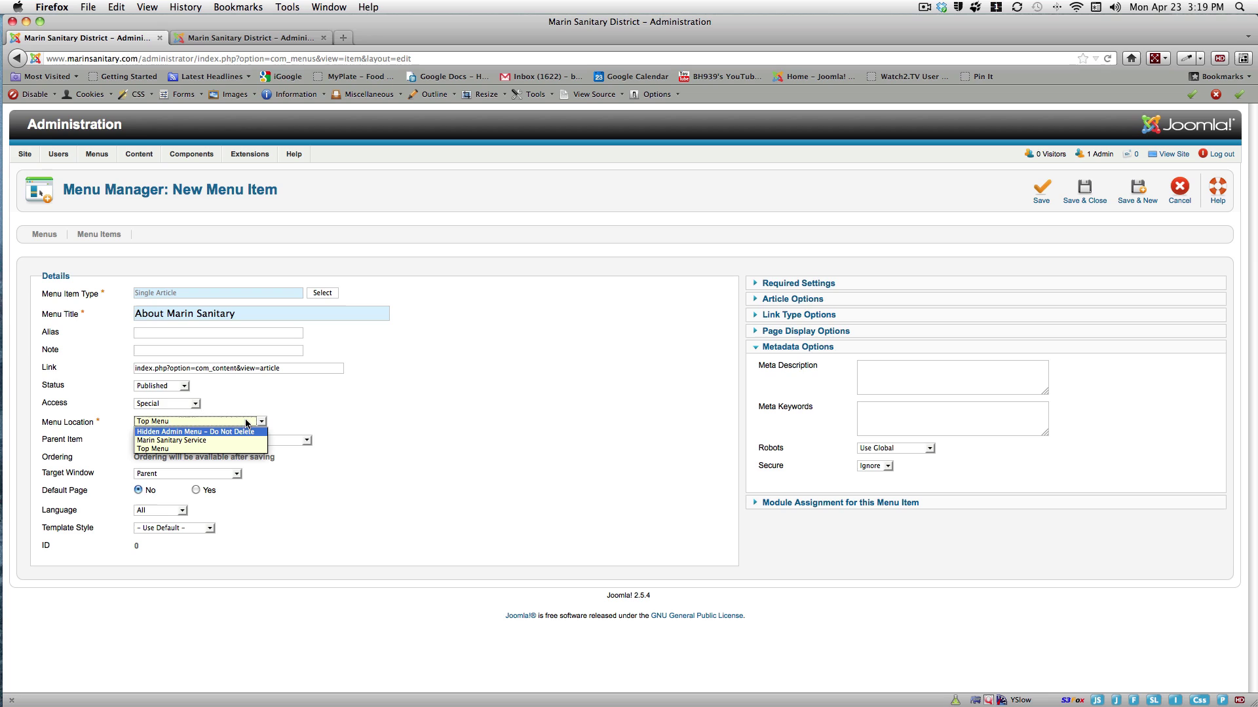
{"action": "left_click", "coordinate": [233, 449]}
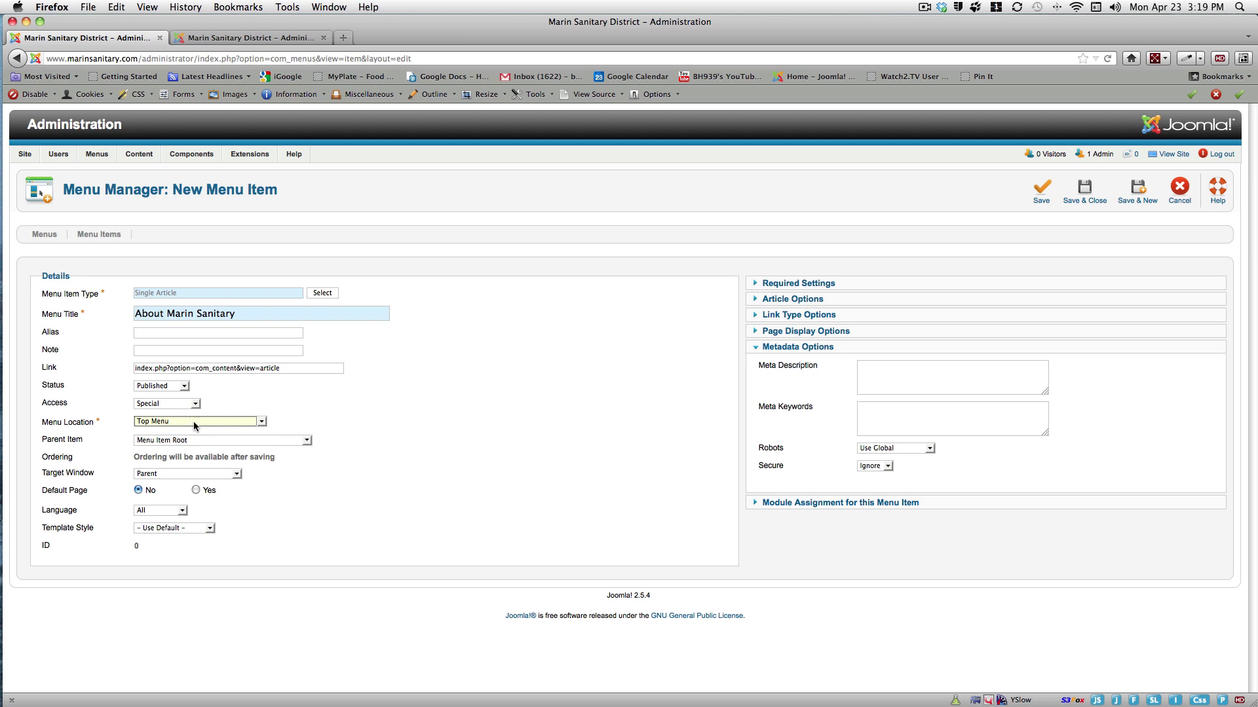
Keep Menu Item Root as the parent item and expand Page Display Options
{"action": "left_click", "coordinate": [307, 441]}
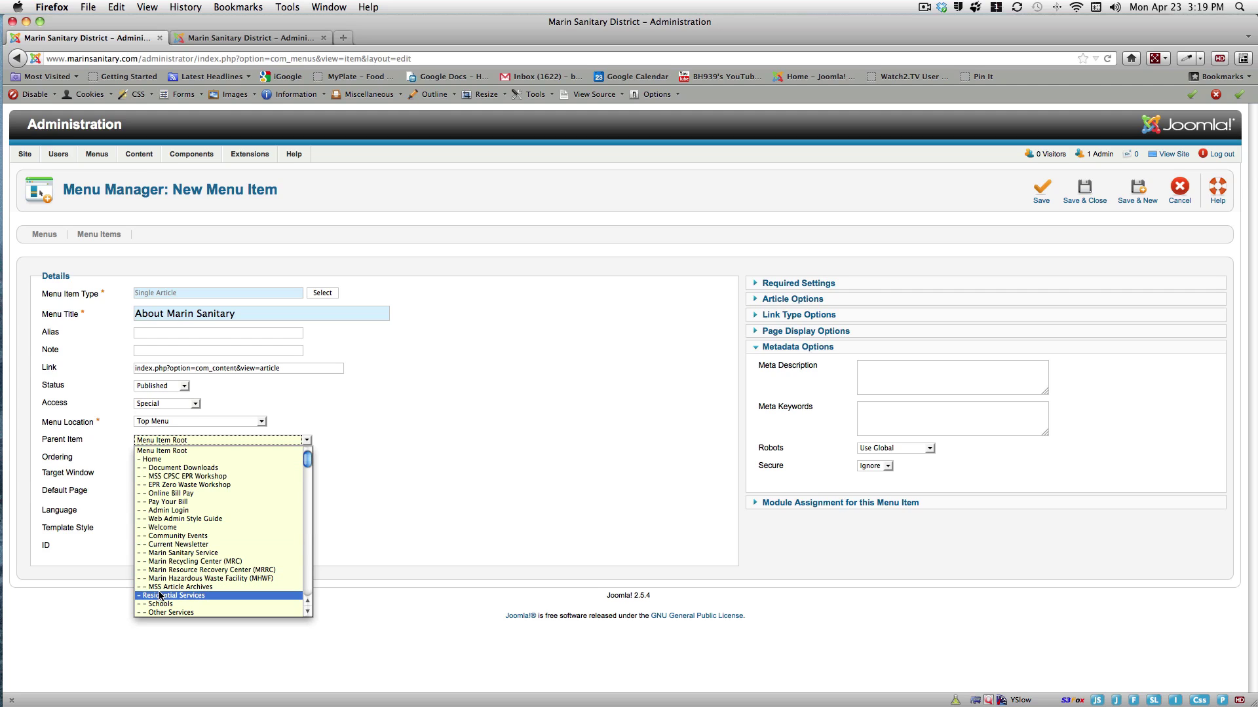
{"action": "mouse_move", "coordinate": [307, 458]}
{"action": "left_mouse_down"}
{"action": "mouse_move", "coordinate": [309, 522]}
{"action": "mouse_move", "coordinate": [310, 459]}
{"action": "left_mouse_up"}
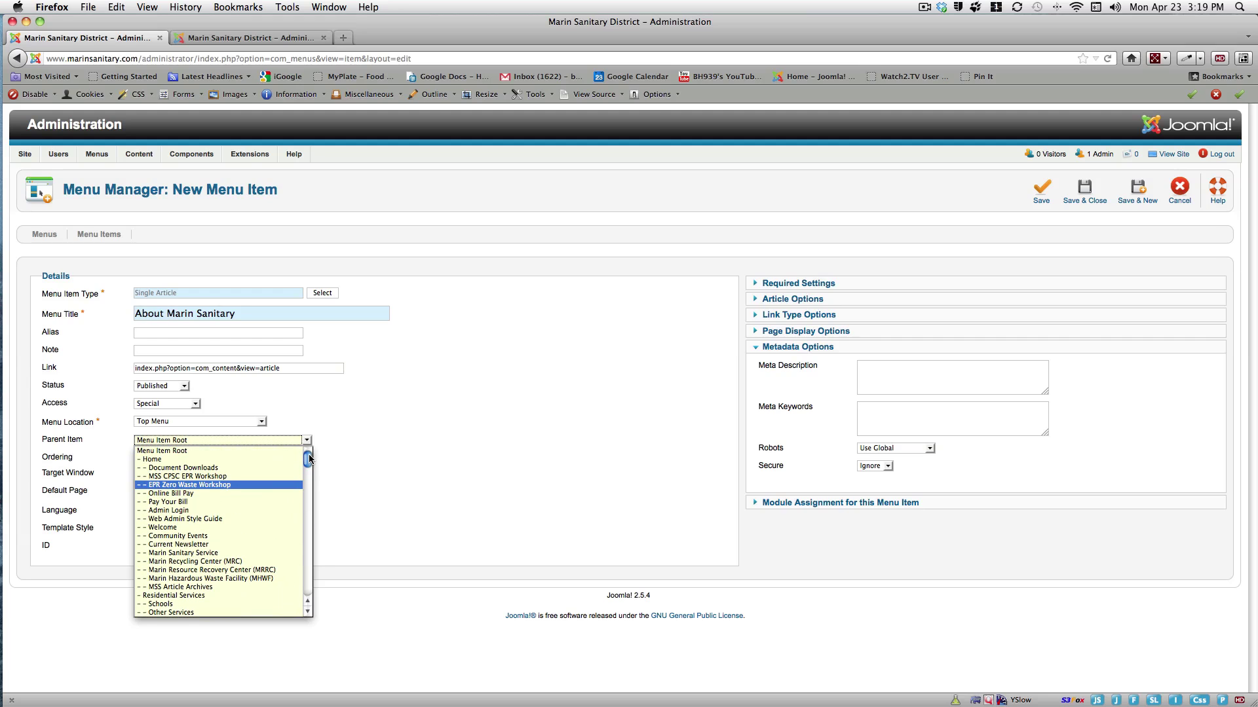
{"action": "left_click", "coordinate": [429, 389]}
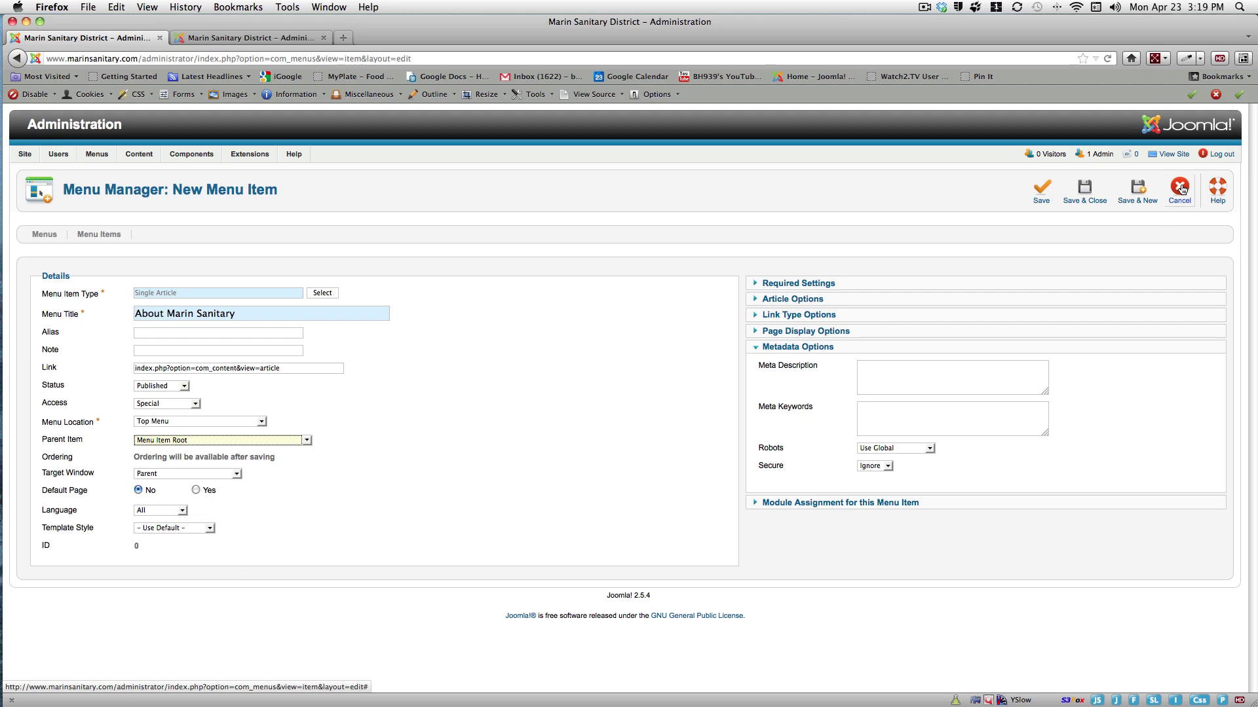
{"action": "left_click", "coordinate": [804, 332]}
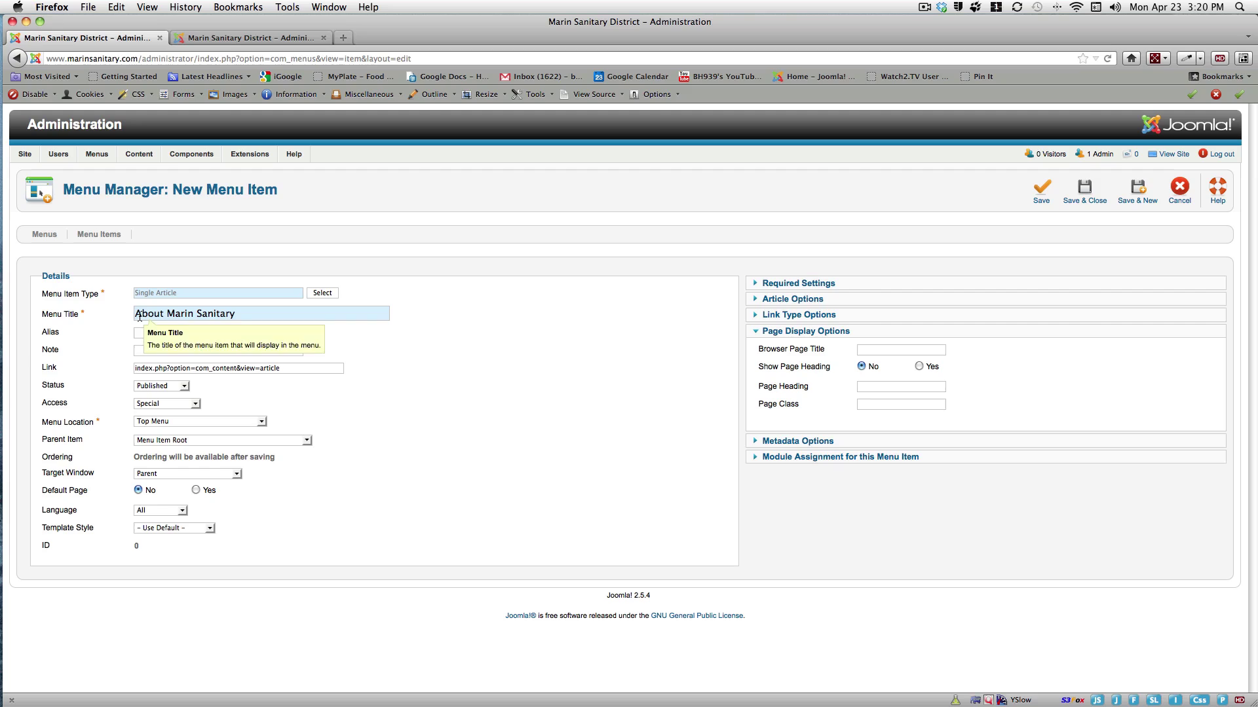
Copy the menu title 'About Marin Sanitary' and paste it into the Browser Page Title field
{"action": "left_click_drag", "start_coordinate": [135, 314], "coordinate": [234, 314]}
{"action": "key", "text": "cmd+c"}
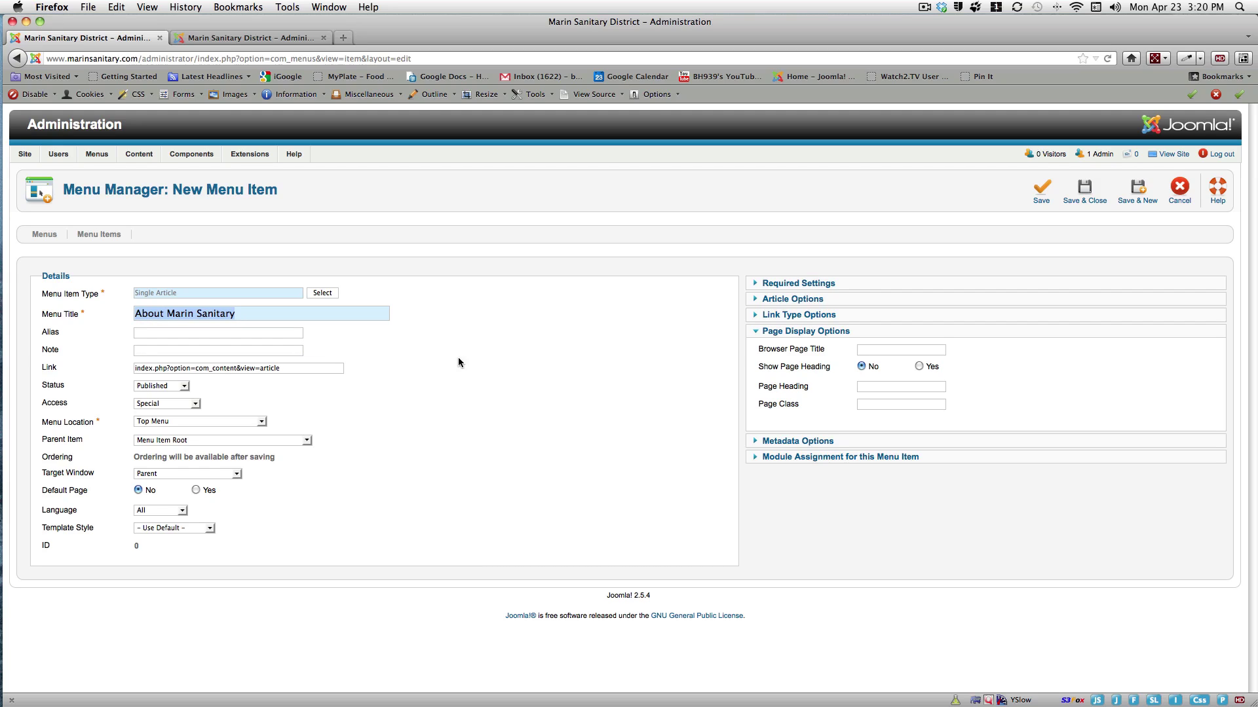
{"action": "left_click", "coordinate": [866, 351]}
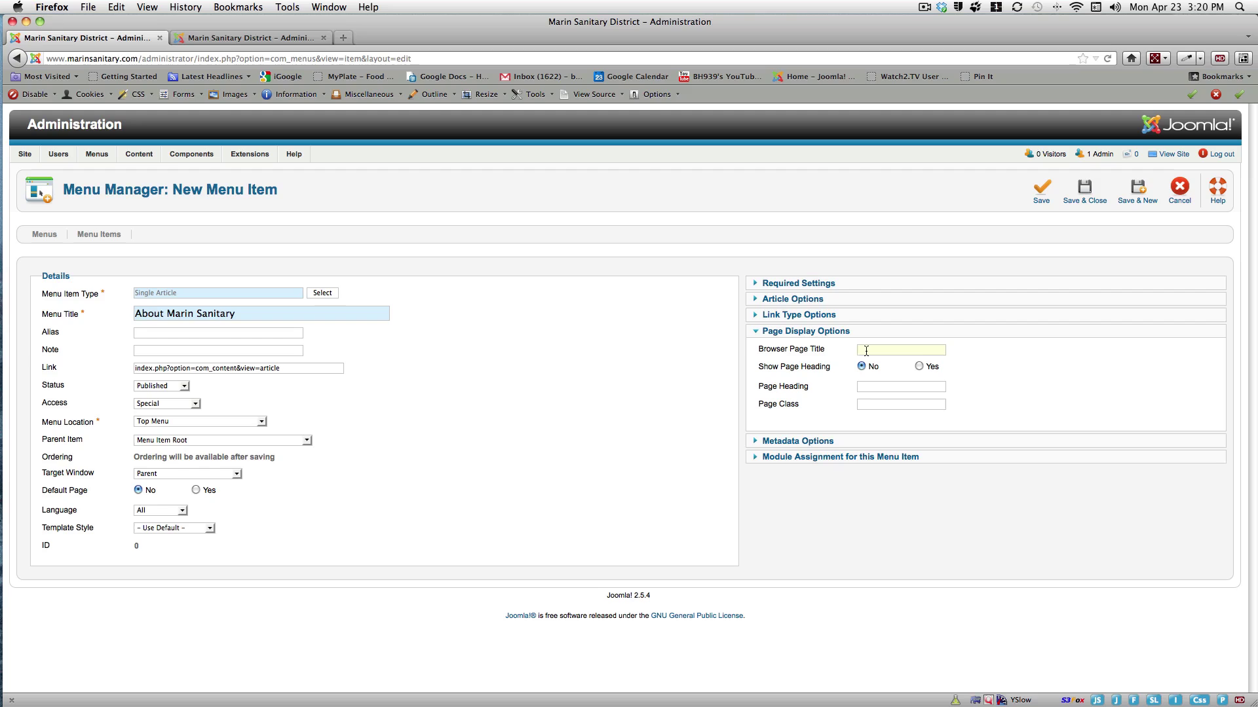
{"action": "key", "text": "cmd+v"}
{"action": "key", "text": "cmd+v"}
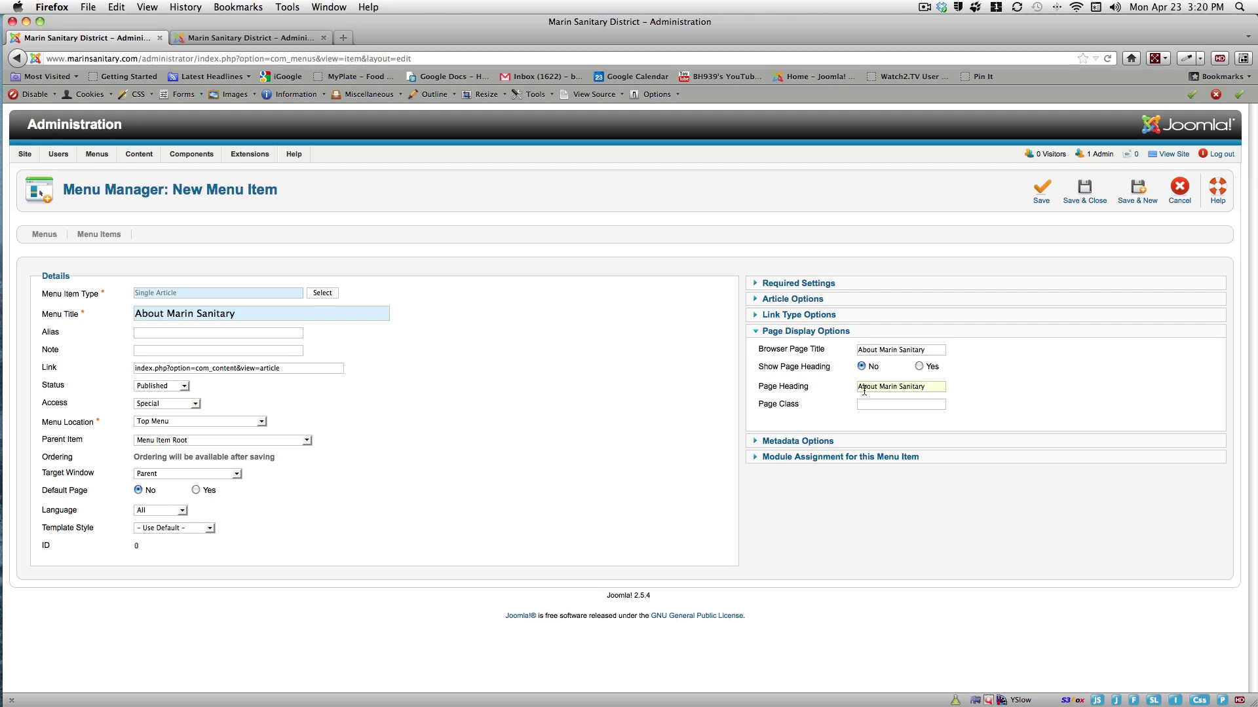